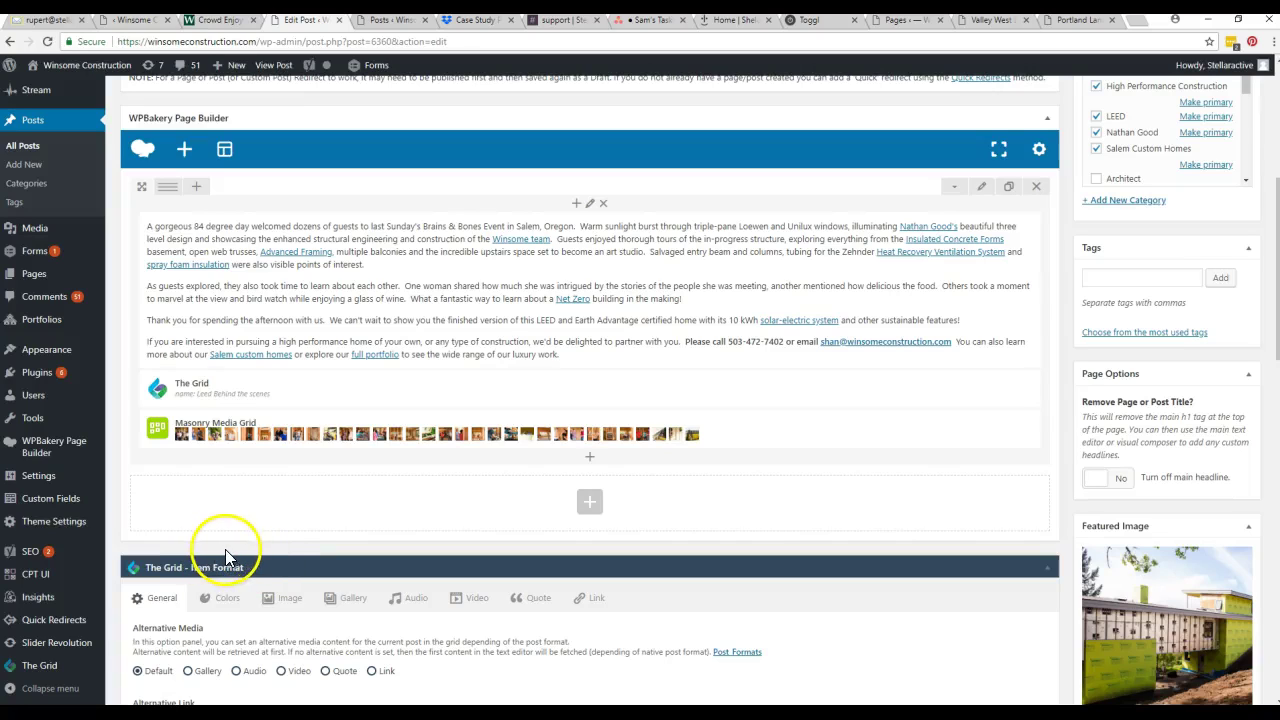
Open the "Leed Behind the scenes" grid for editing from The Grid's overview list.
mouse_move(222, 430)
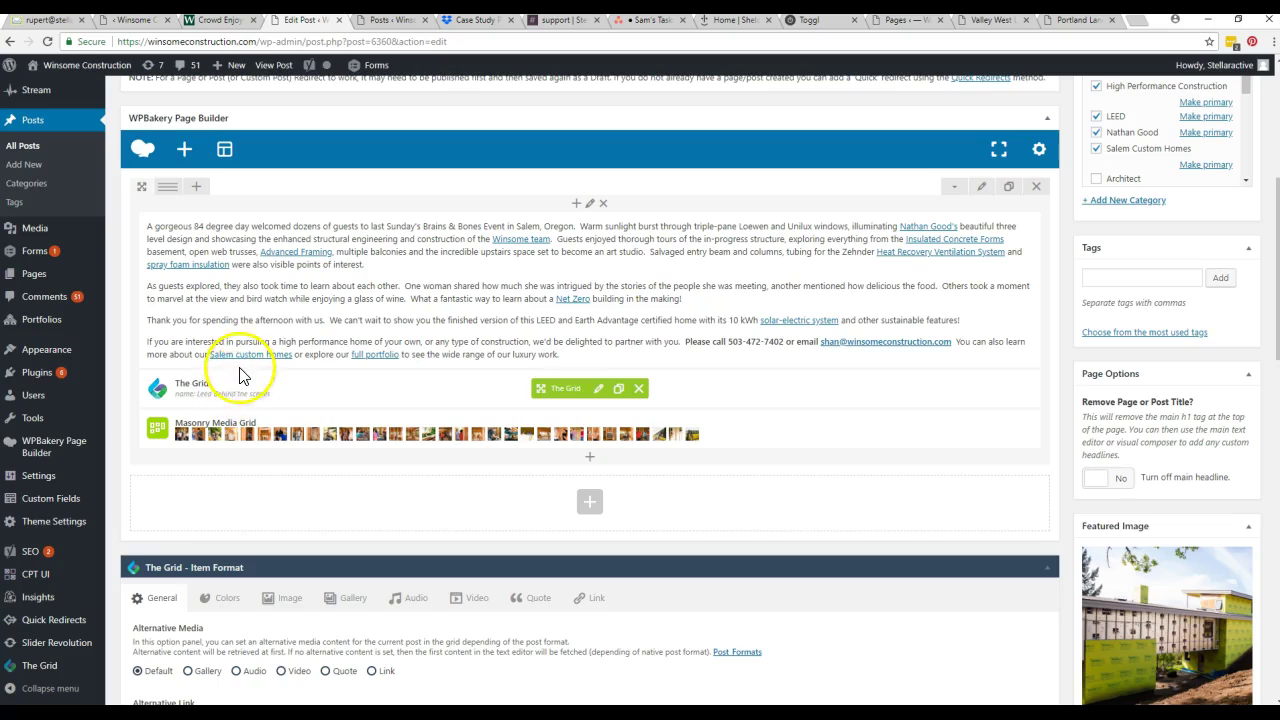
mouse_move(43, 580)
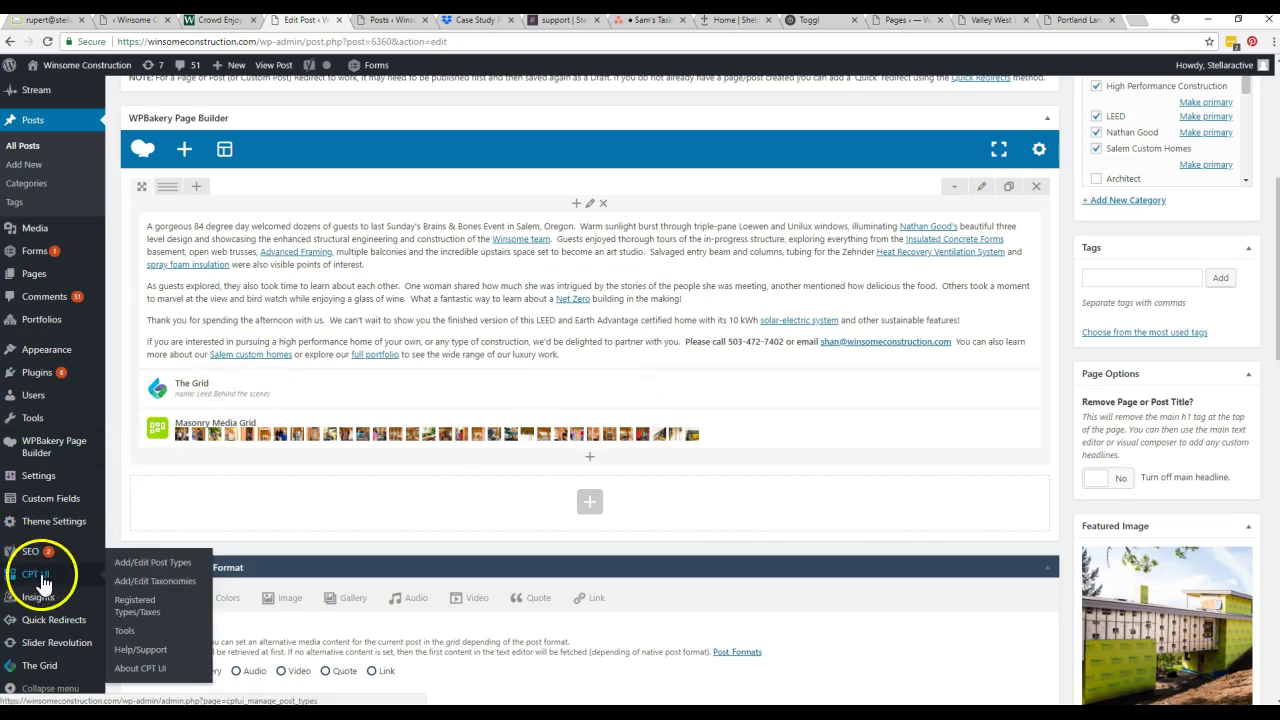
mouse_move(60, 675)
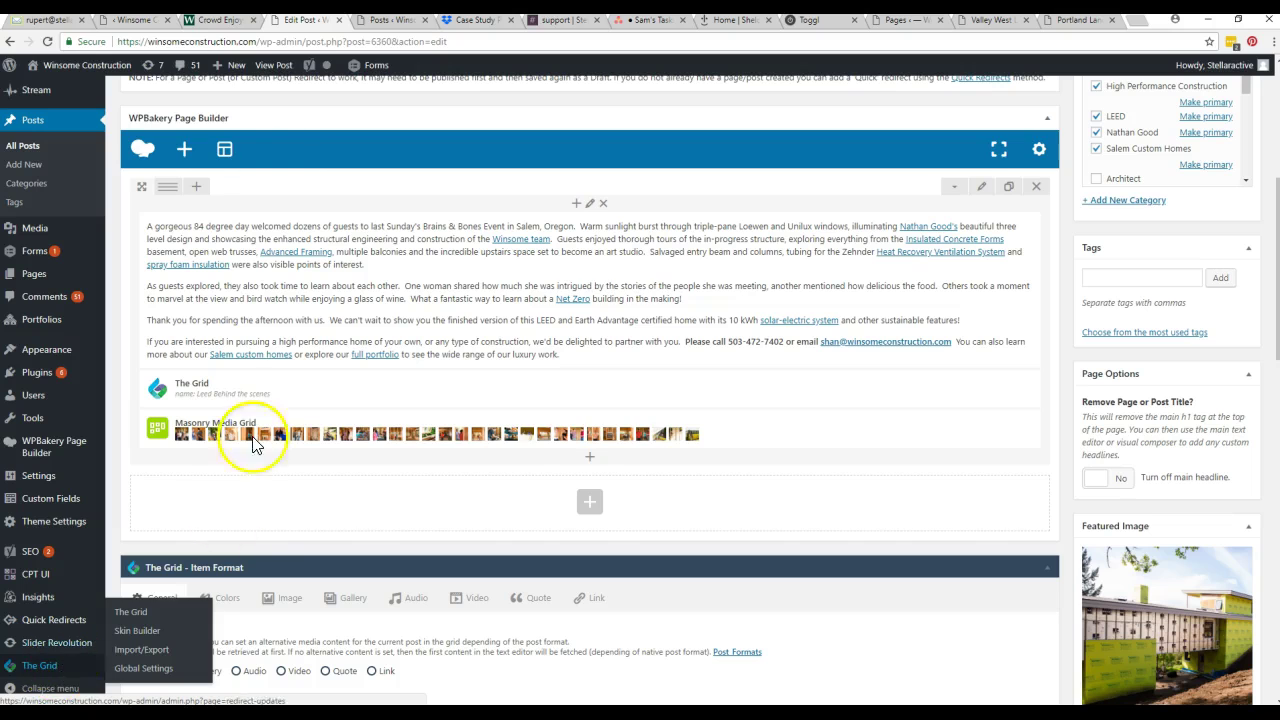
left_click(133, 24)
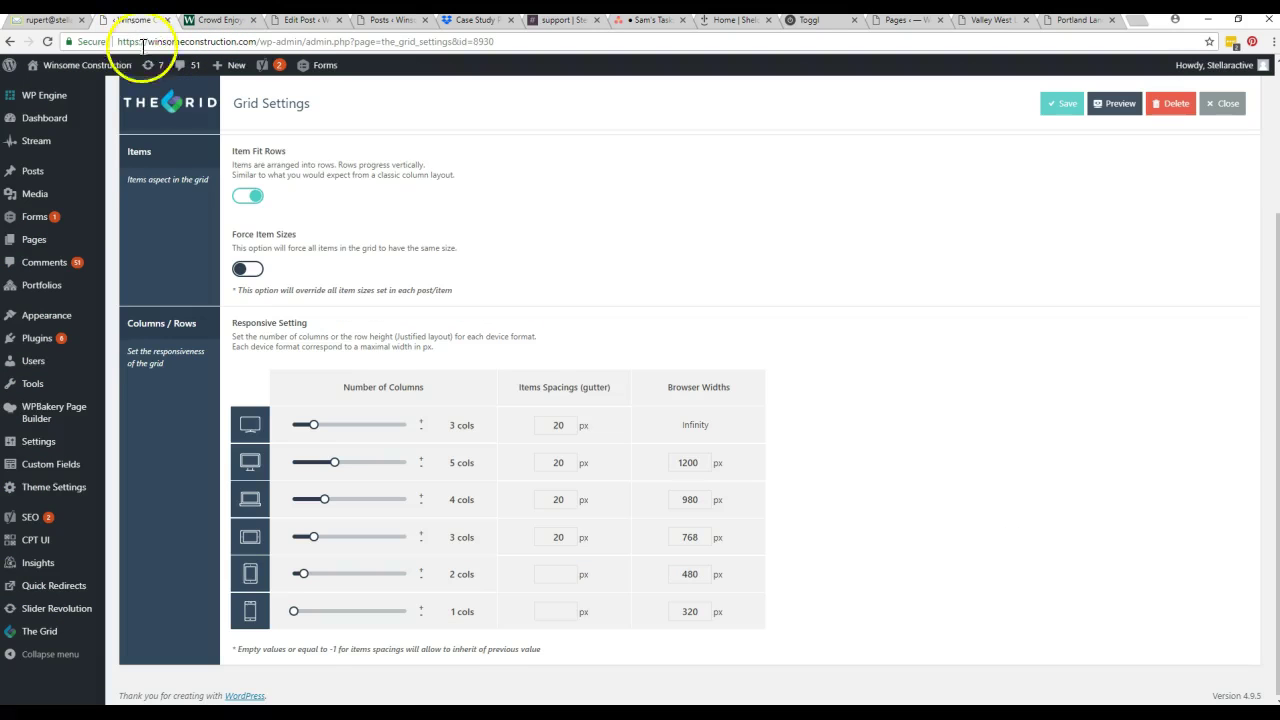
left_click(40, 631)
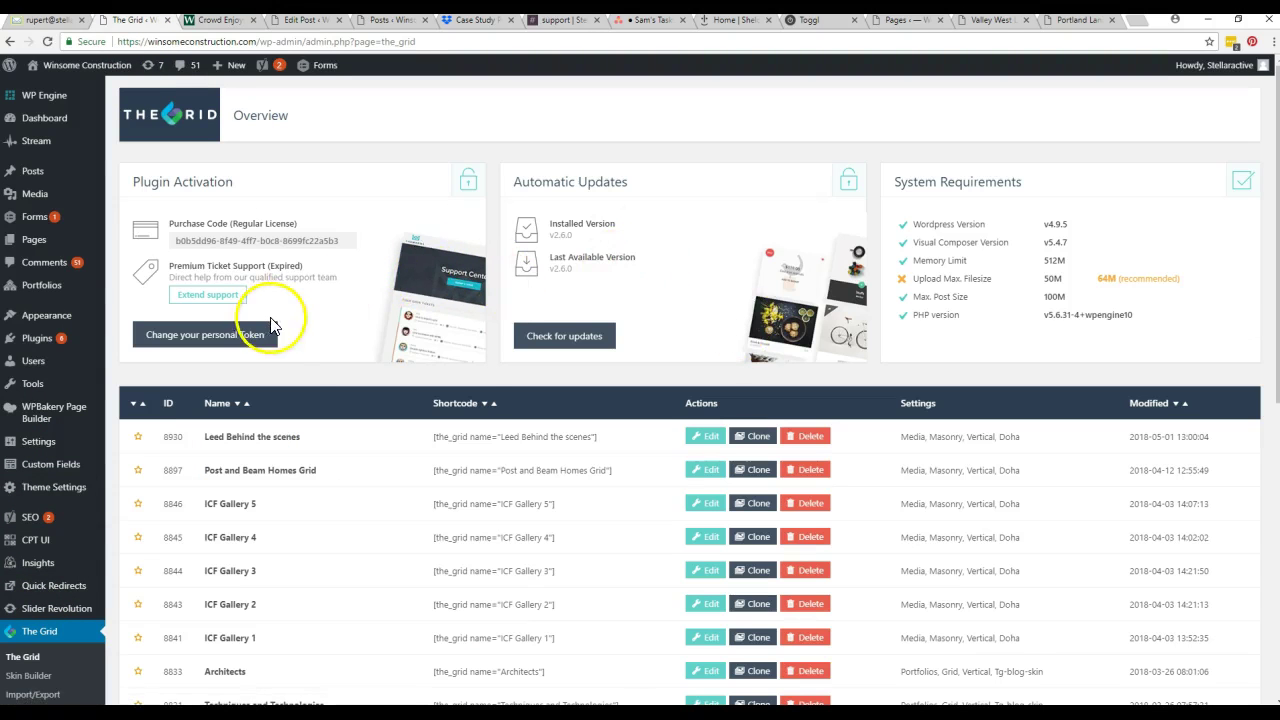
scroll(272, 330, "down", 2)
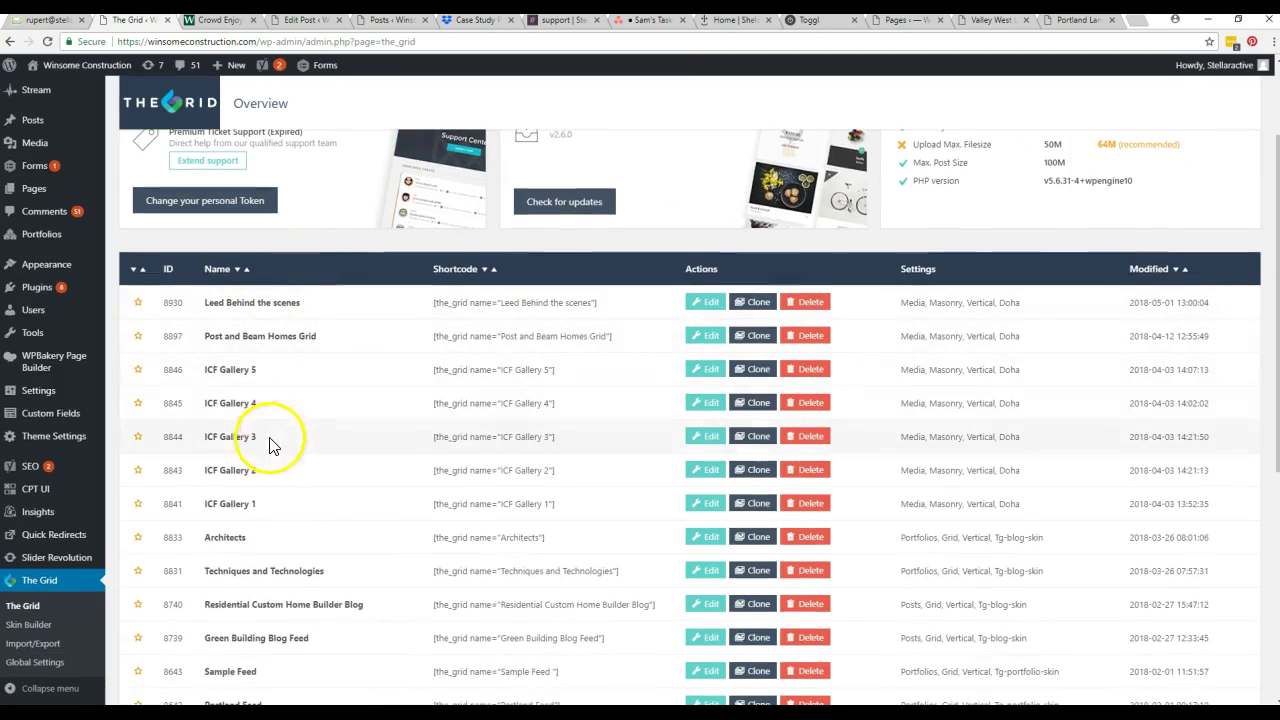
scroll(270, 540, "down", 2)
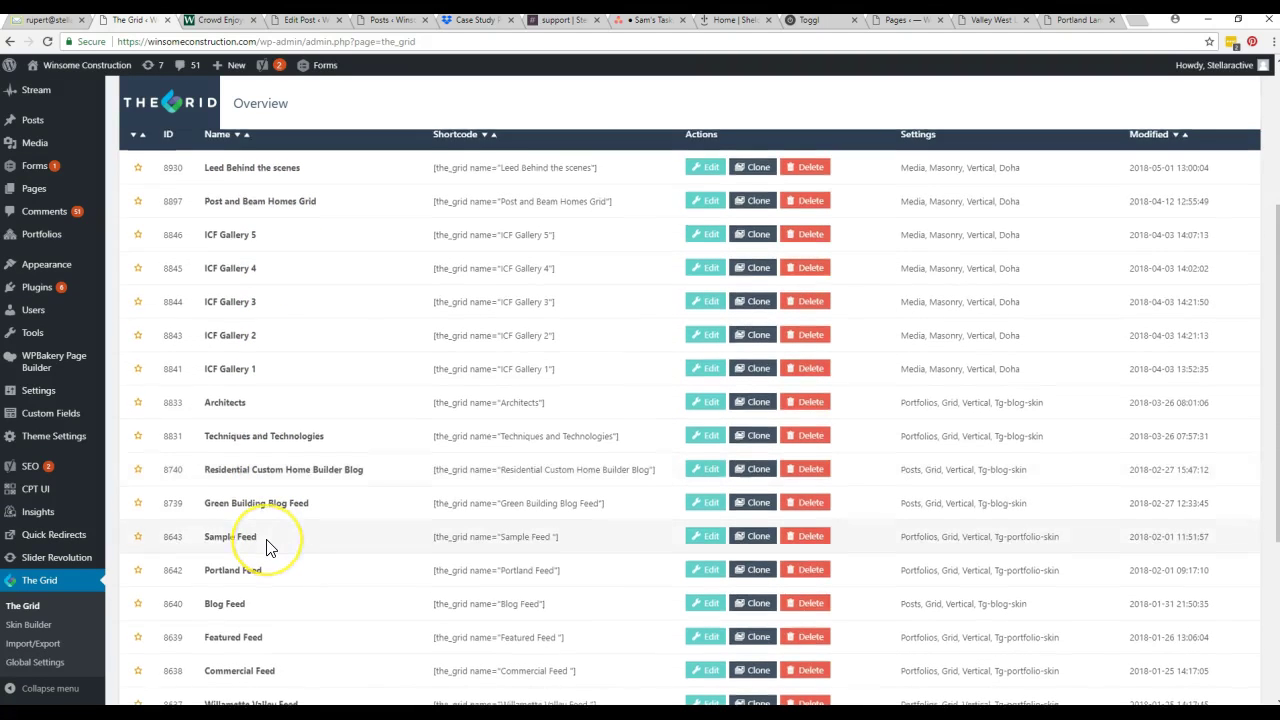
scroll(268, 545, "down", 2)
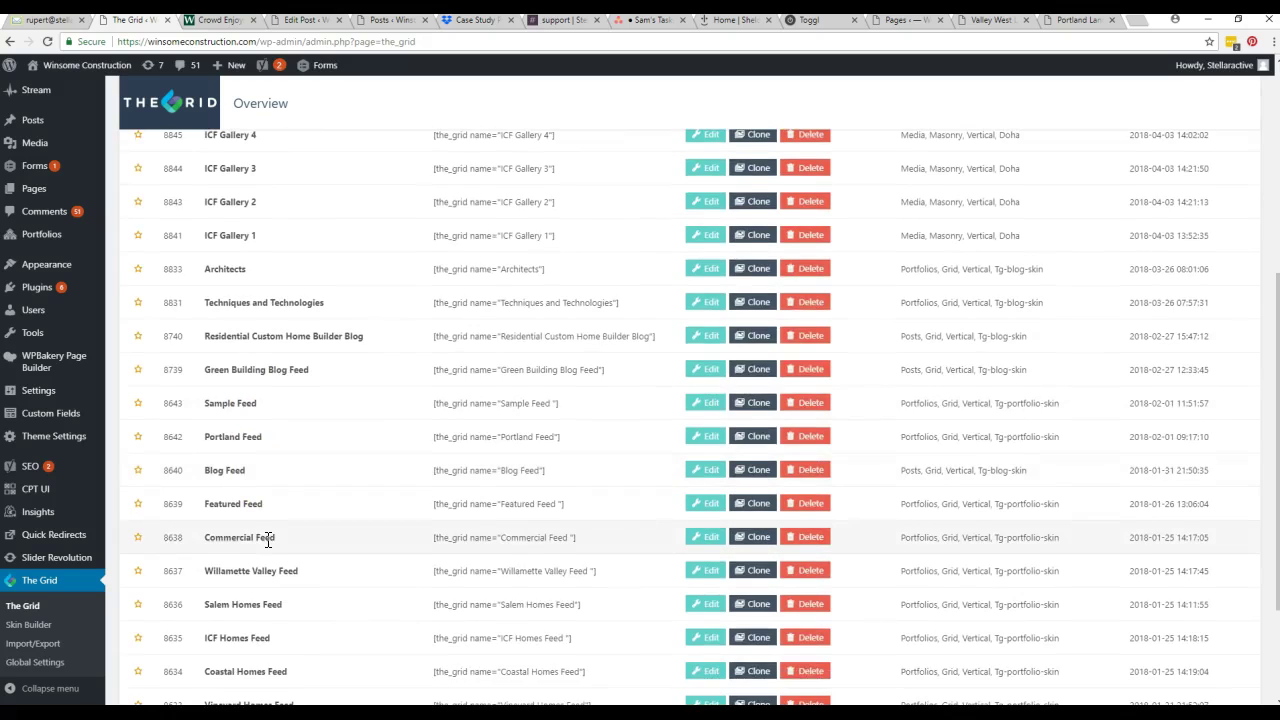
scroll(268, 541, "down", 1)
scroll(268, 541, "up", 4)
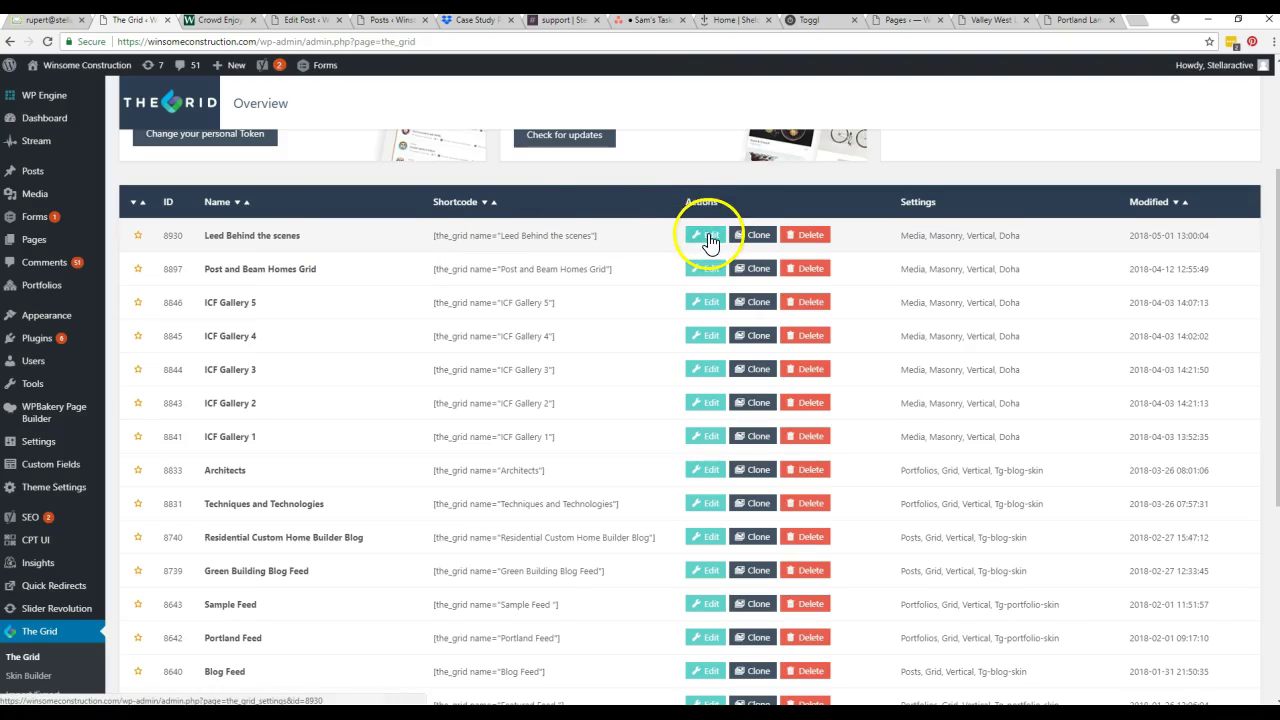
left_click(709, 243)
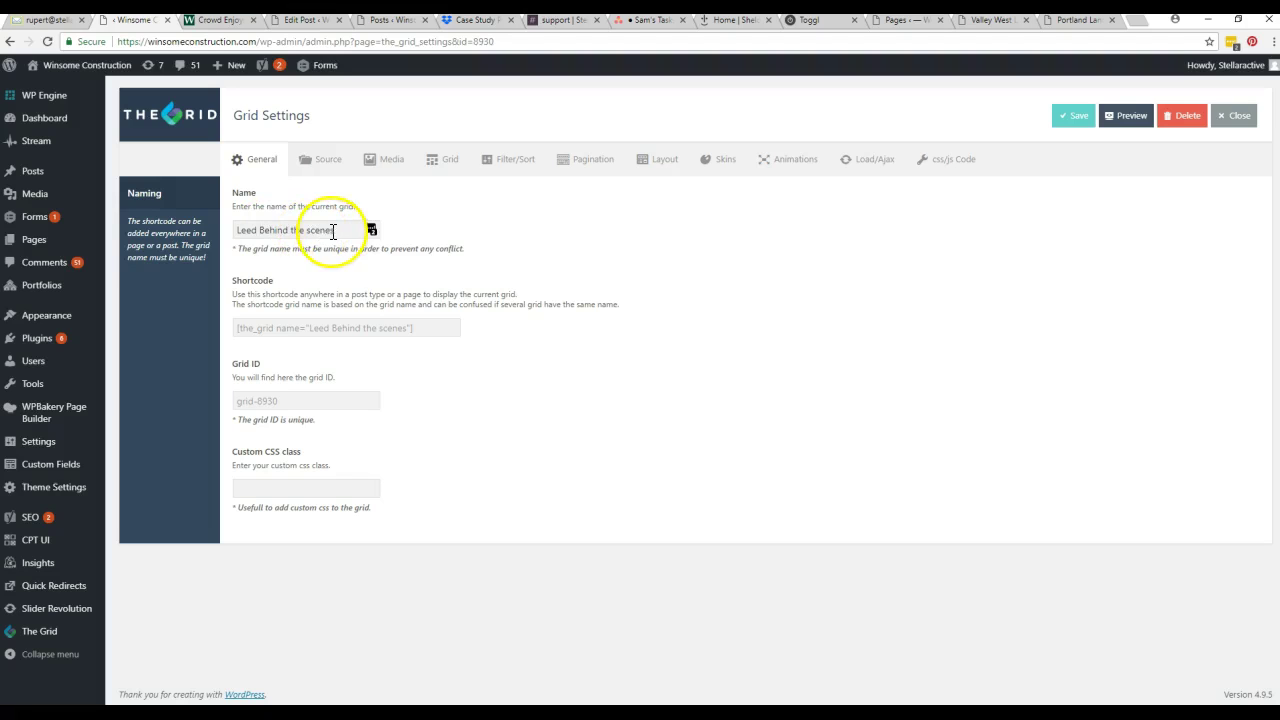
Add a trial The Grid element below the post's Masonry Media Grid and delete it.
left_click(304, 20)
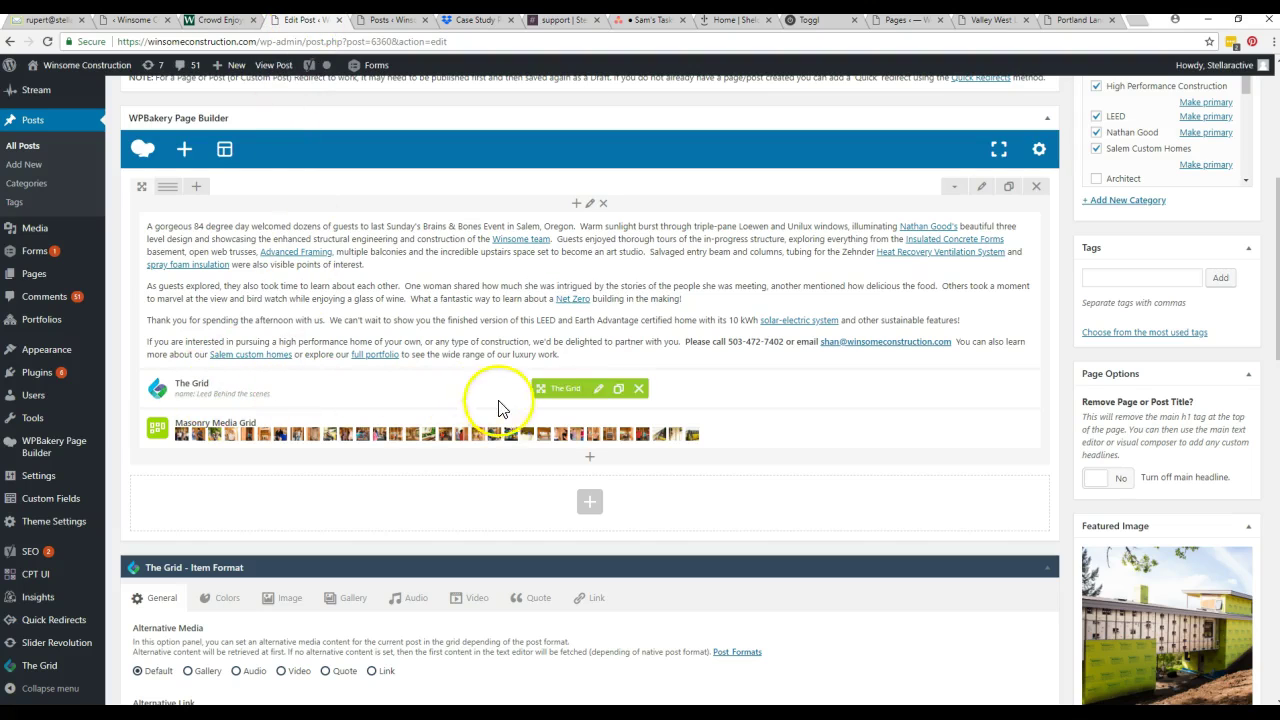
left_click(589, 457)
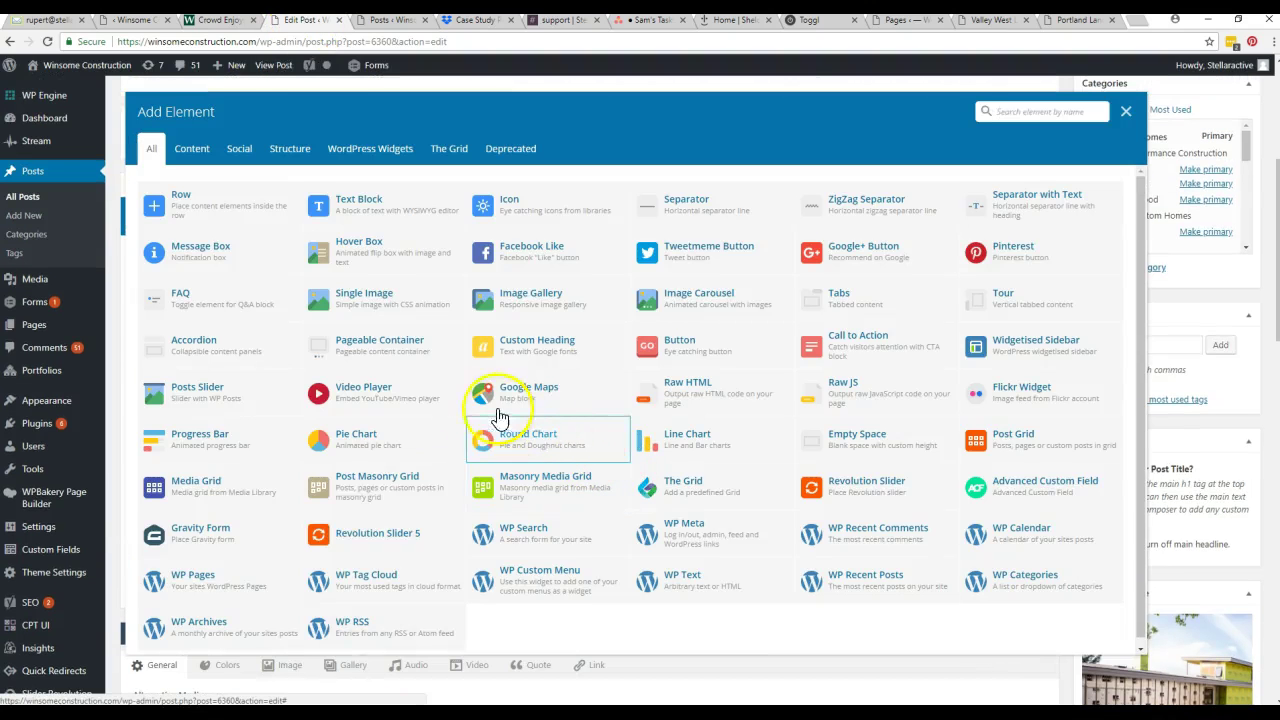
left_click(684, 490)
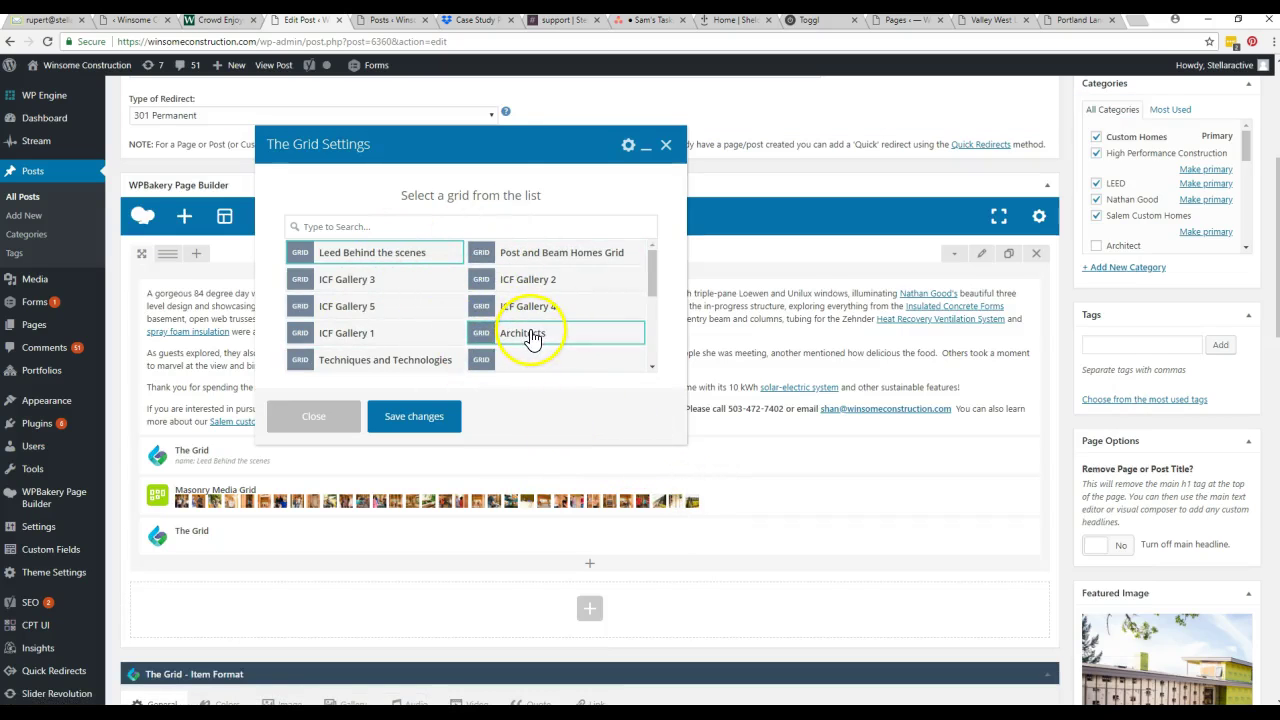
left_click(666, 148)
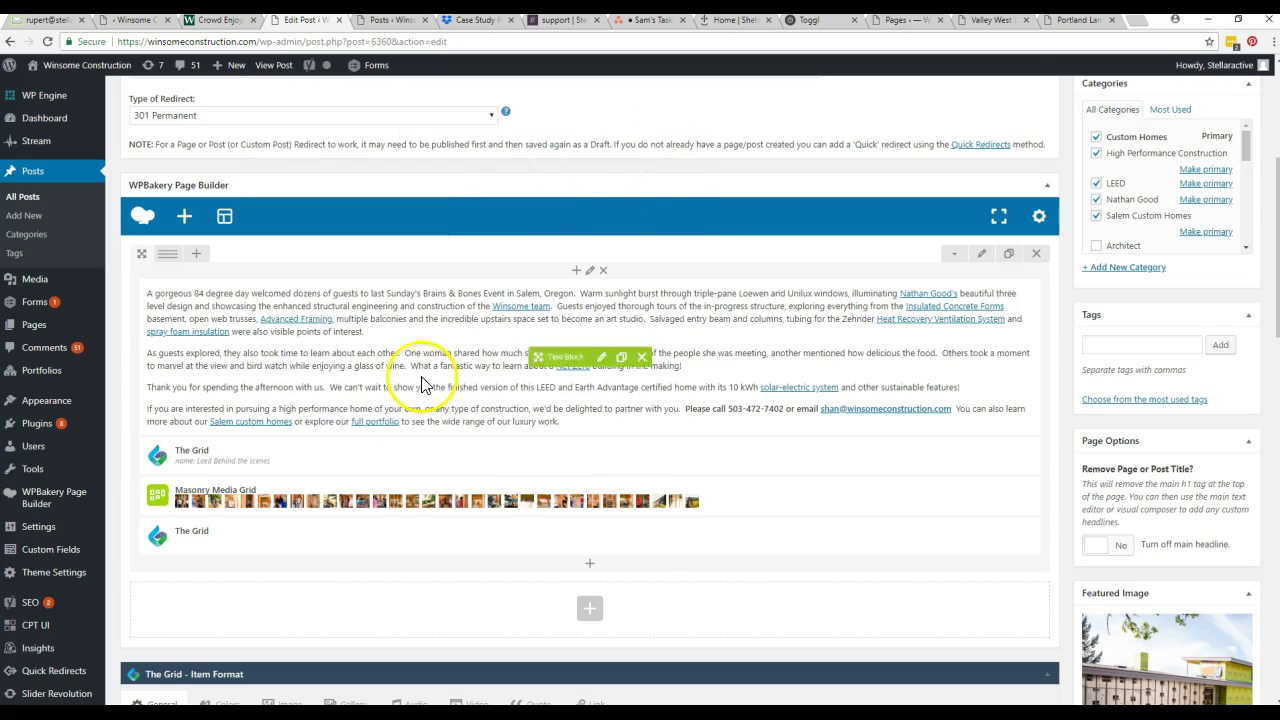
left_click(639, 536)
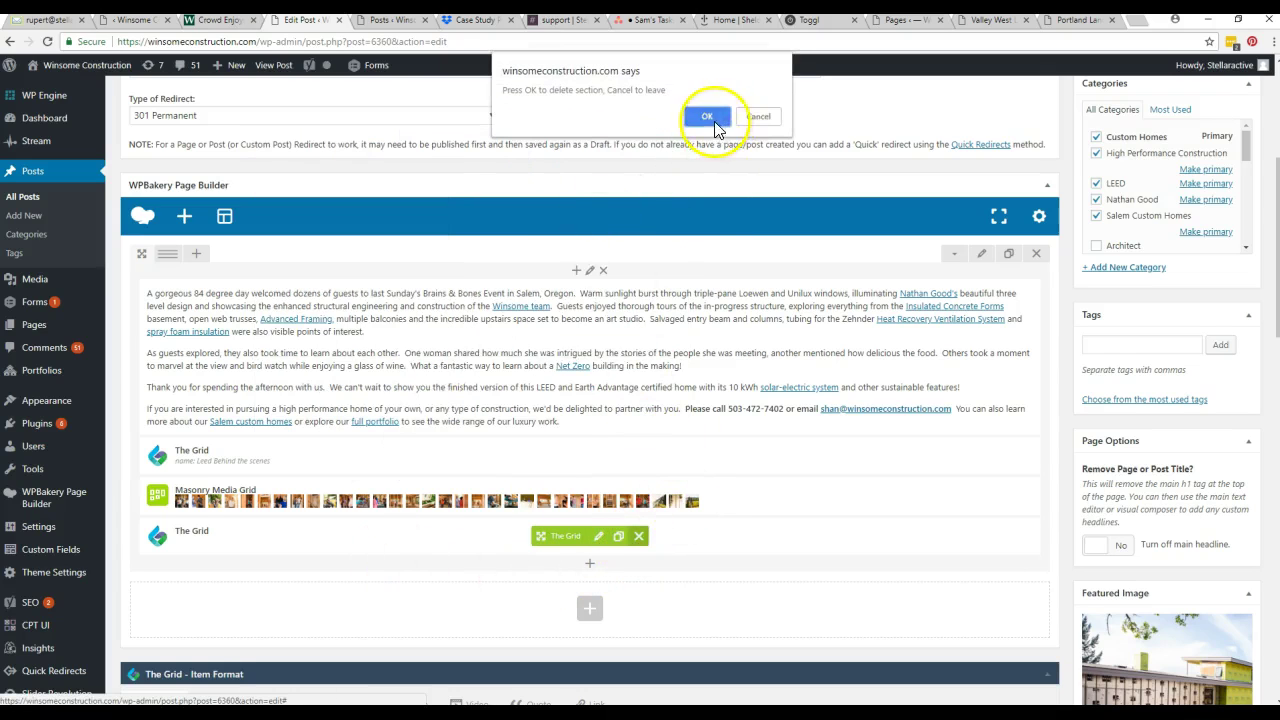
left_click(708, 117)
Return to the "Leed Behind the scenes" grid and show the media library images in its source settings.
left_click(141, 26)
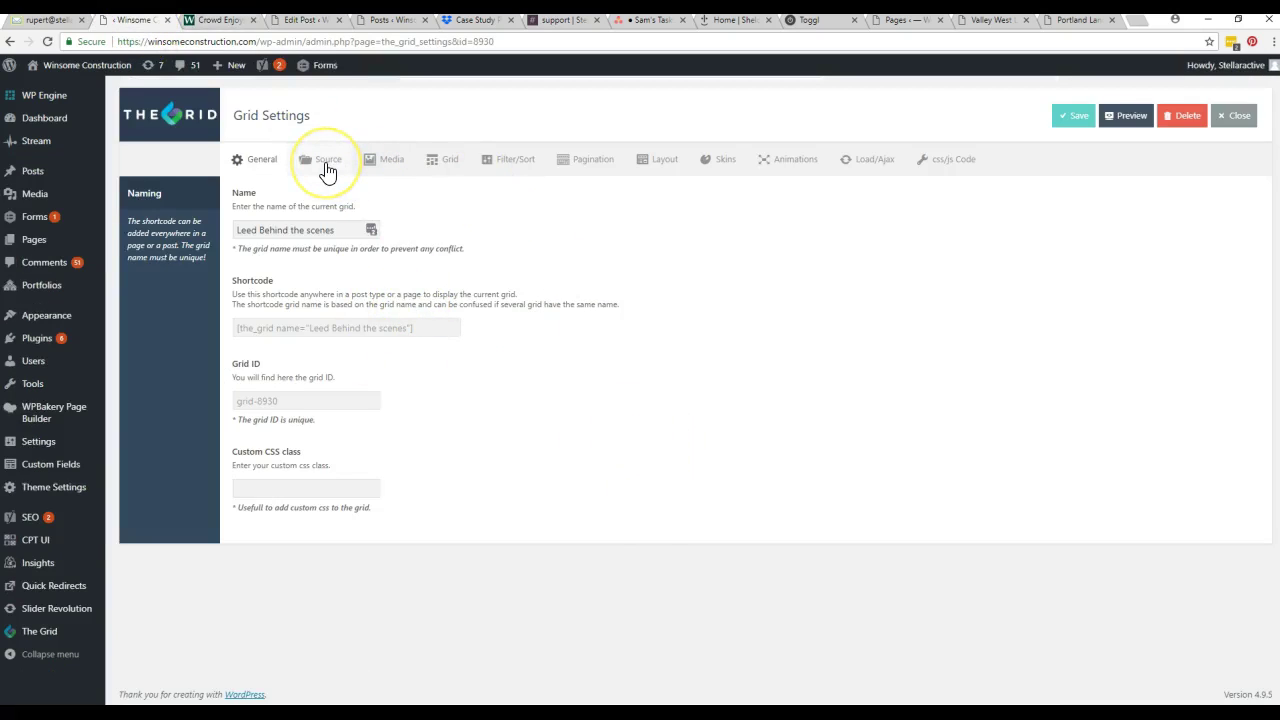
left_click(327, 168)
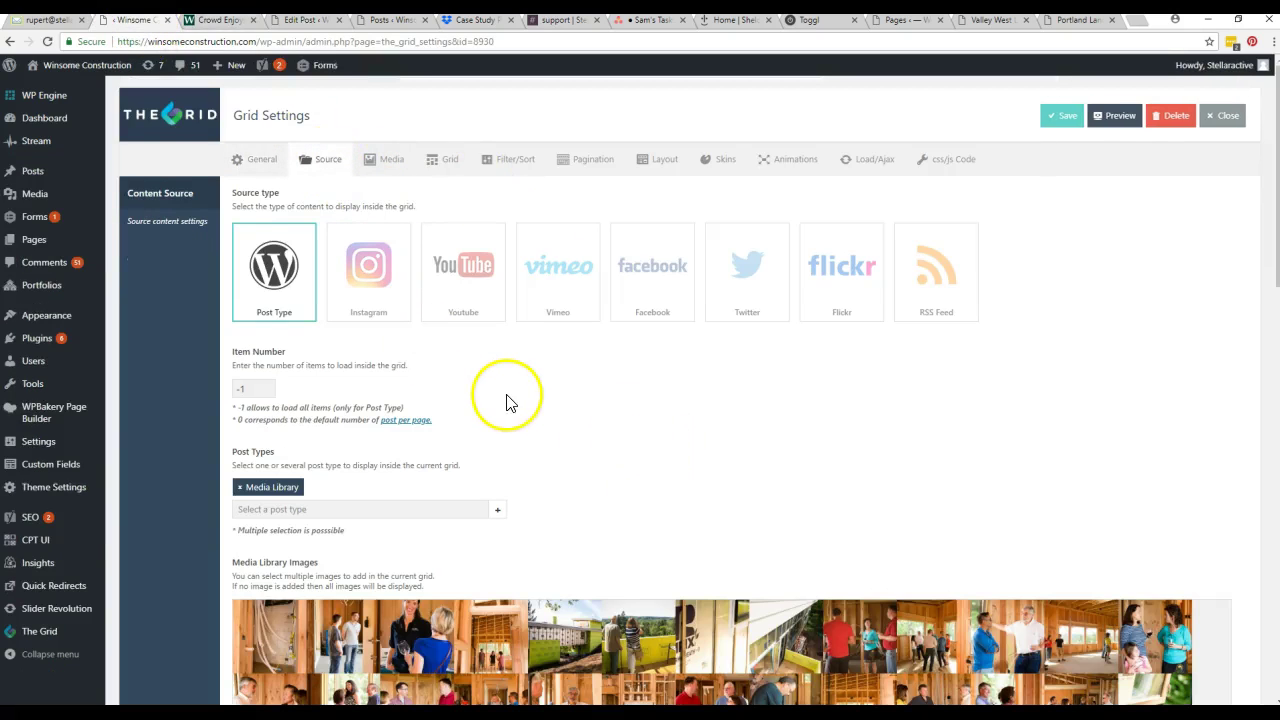
scroll(505, 400, "down", 2)
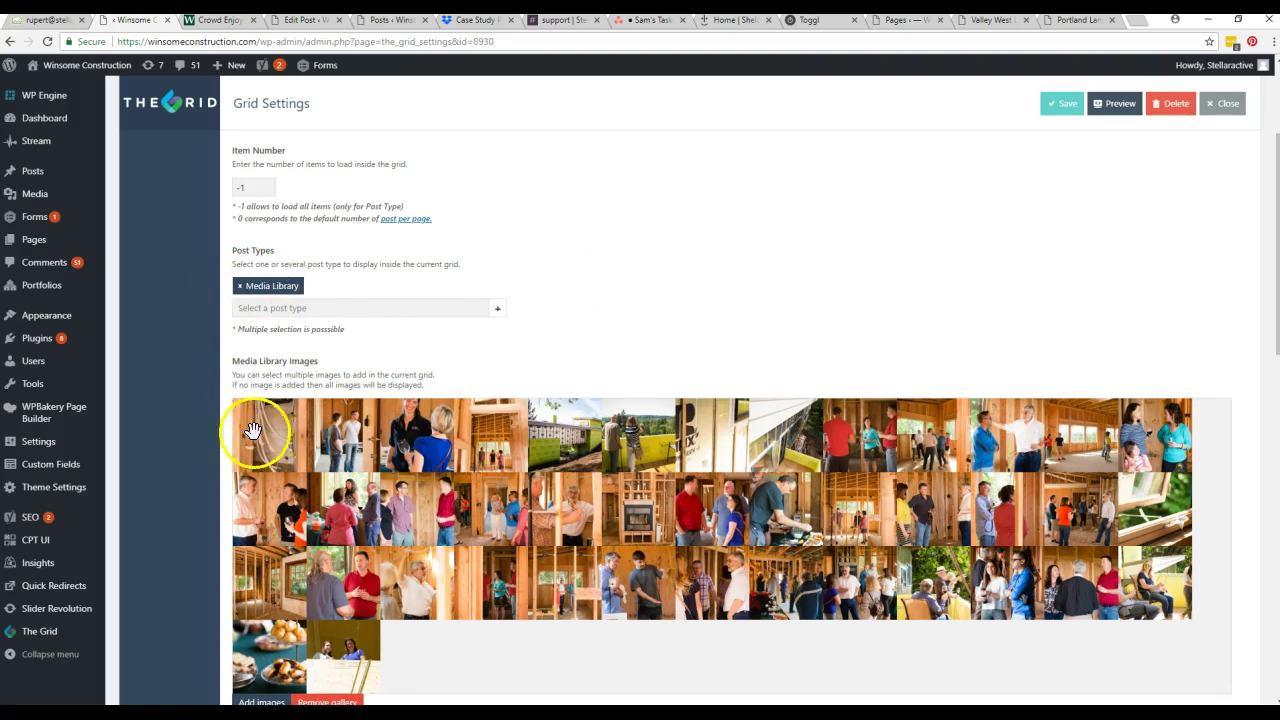
scroll(450, 455, "down", 1)
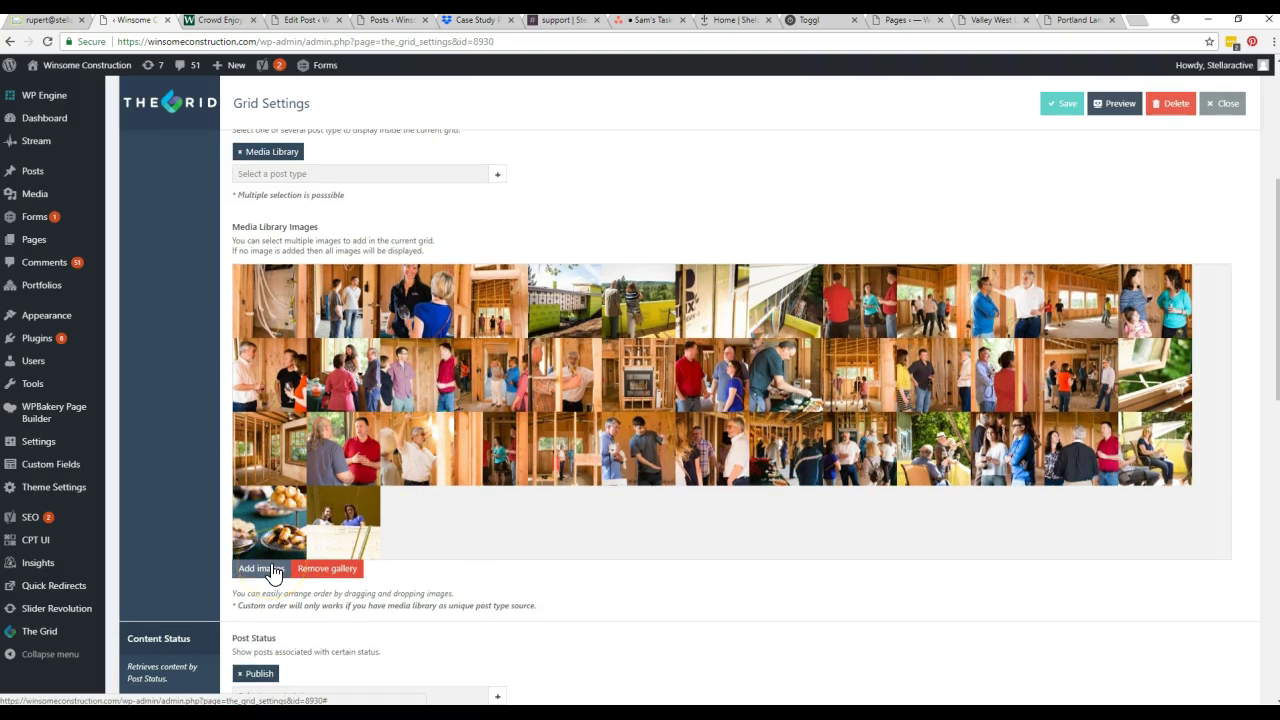
View the image selection for adding pictures to the grid's gallery and leave it without inserting anything.
left_click(615, 498)
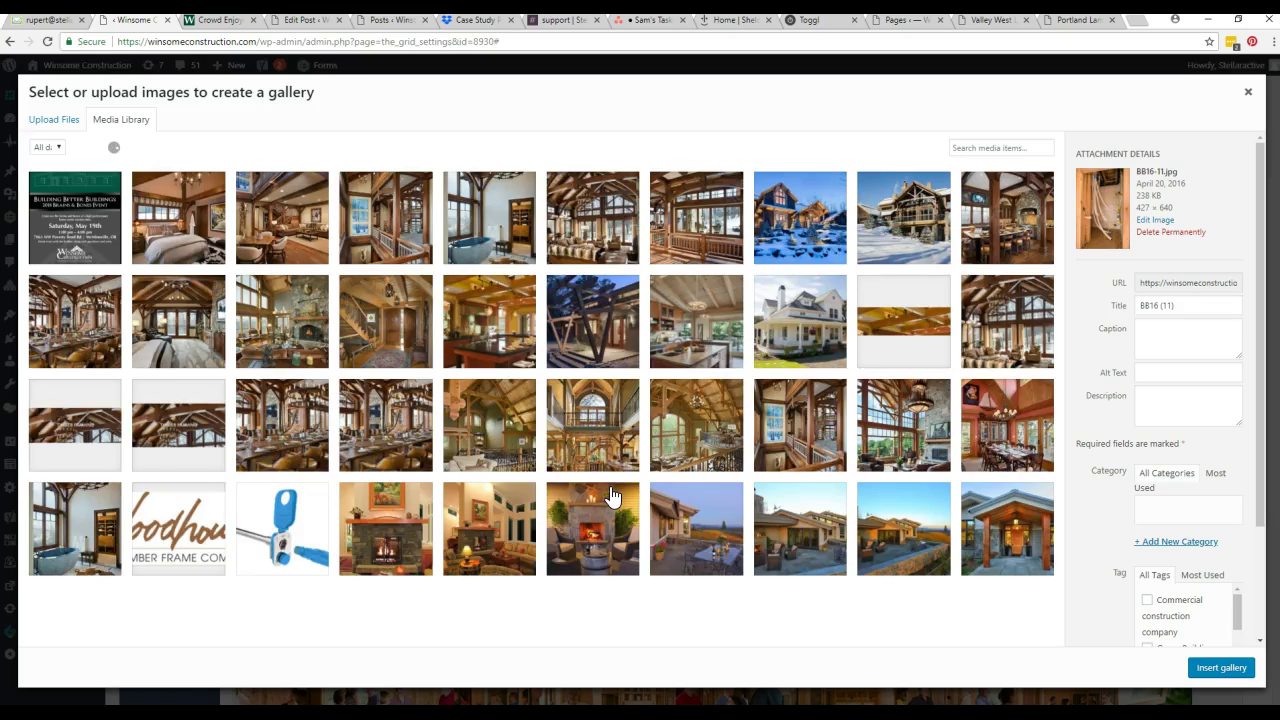
left_click_drag(622, 467, 651, 438)
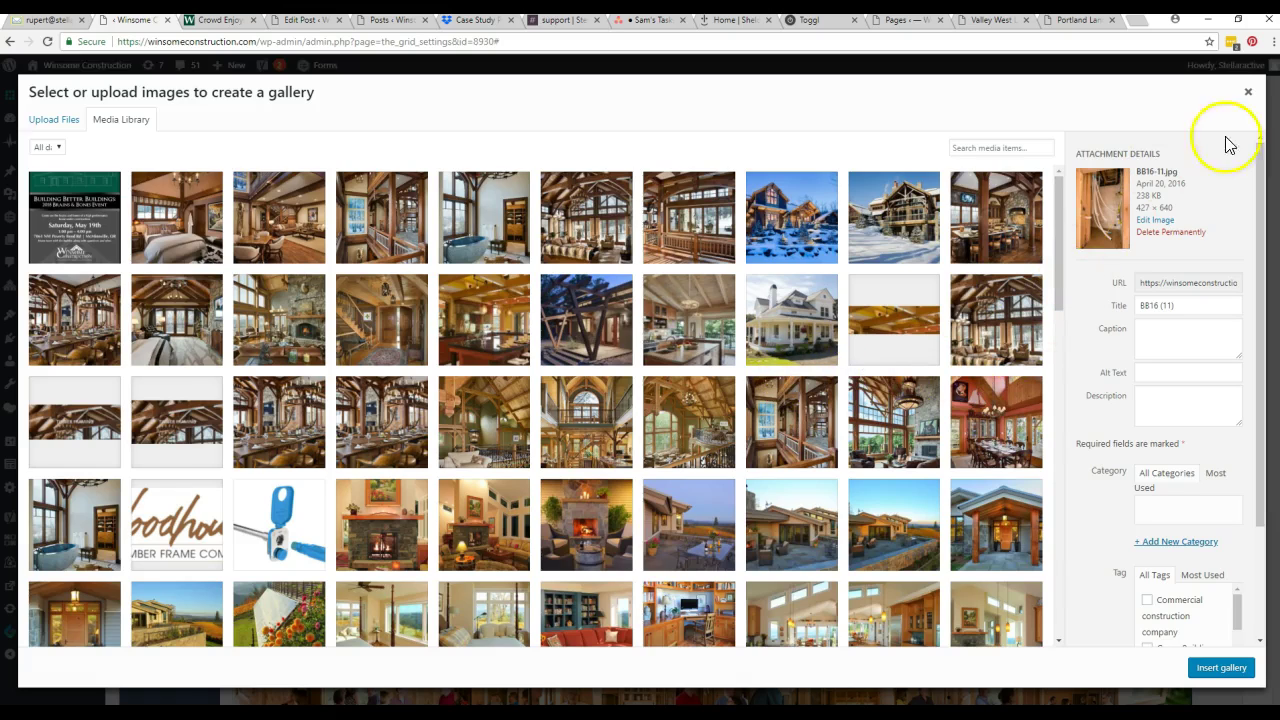
left_click(1251, 97)
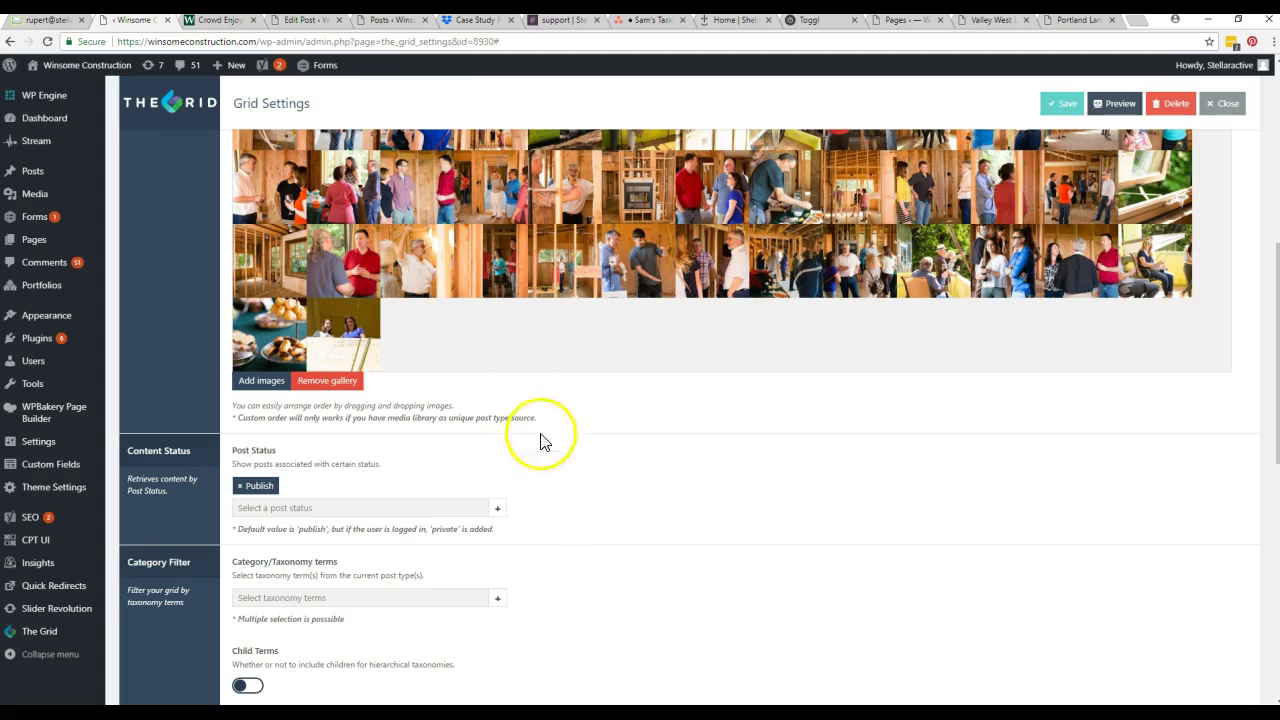
Remove every image one by one from the grid's media library images.
scroll(397, 417, "up", 2)
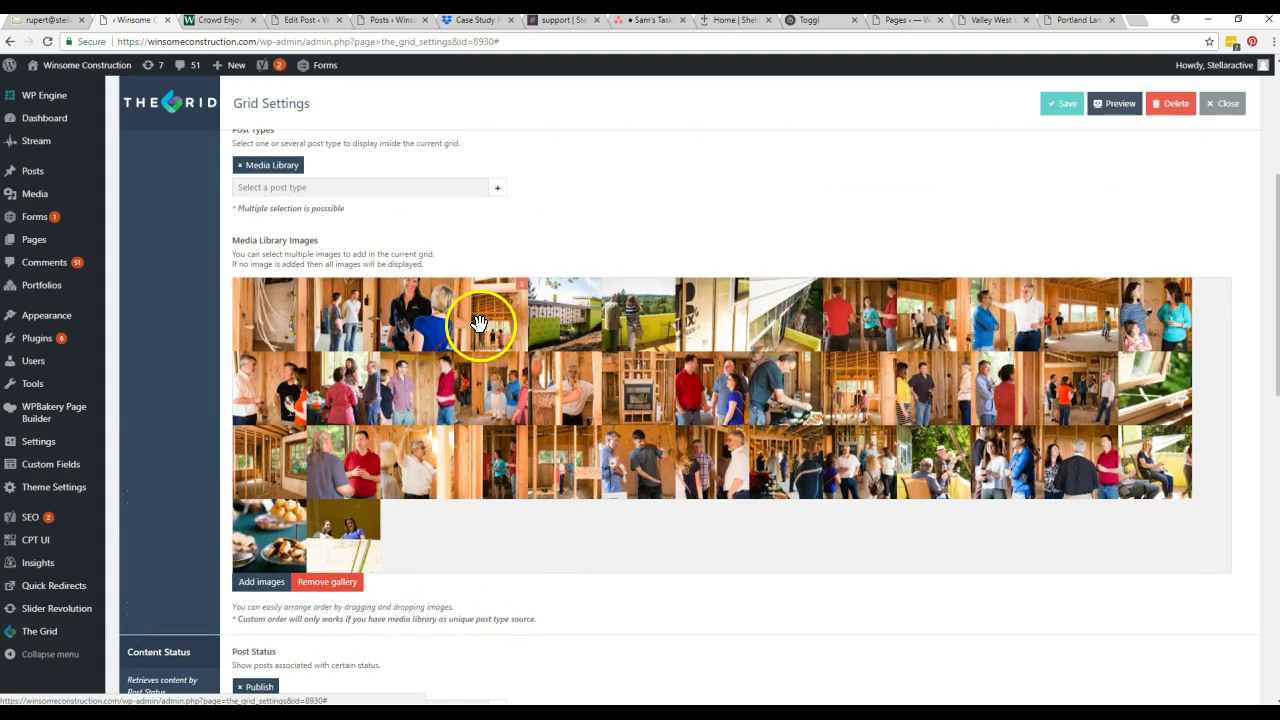
left_click(523, 291)
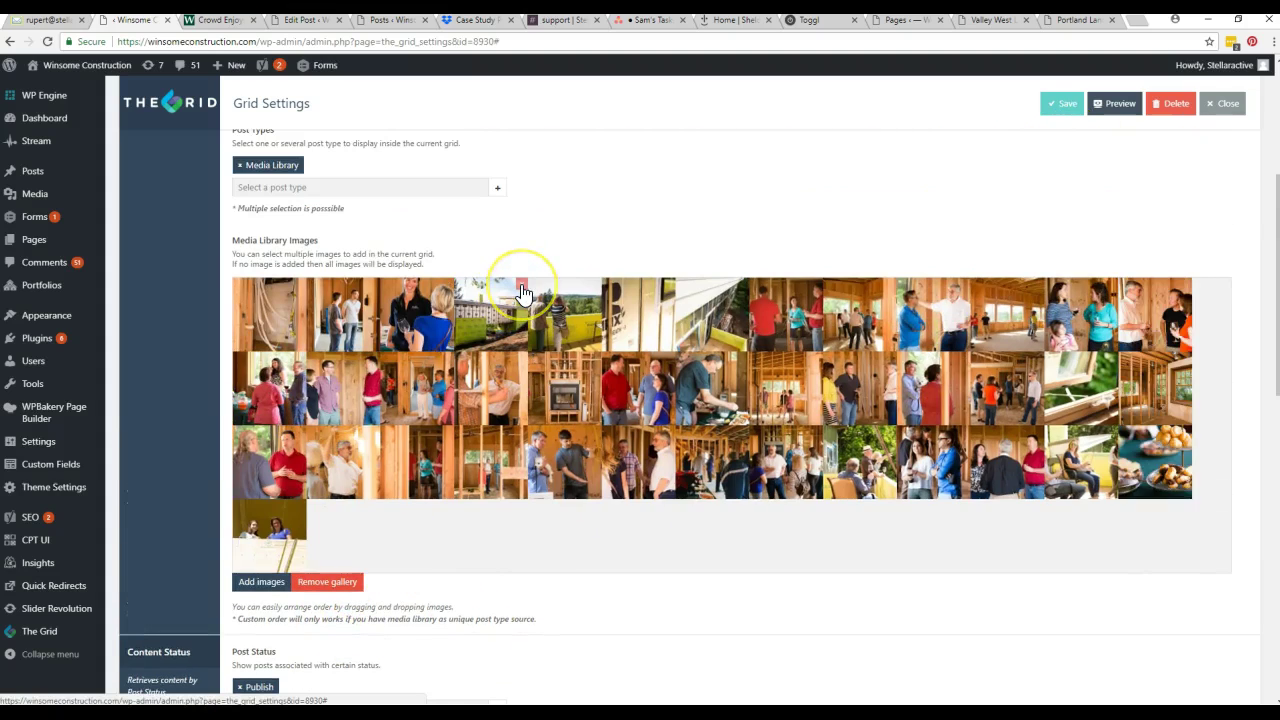
left_click(523, 291)
left_click(523, 291)
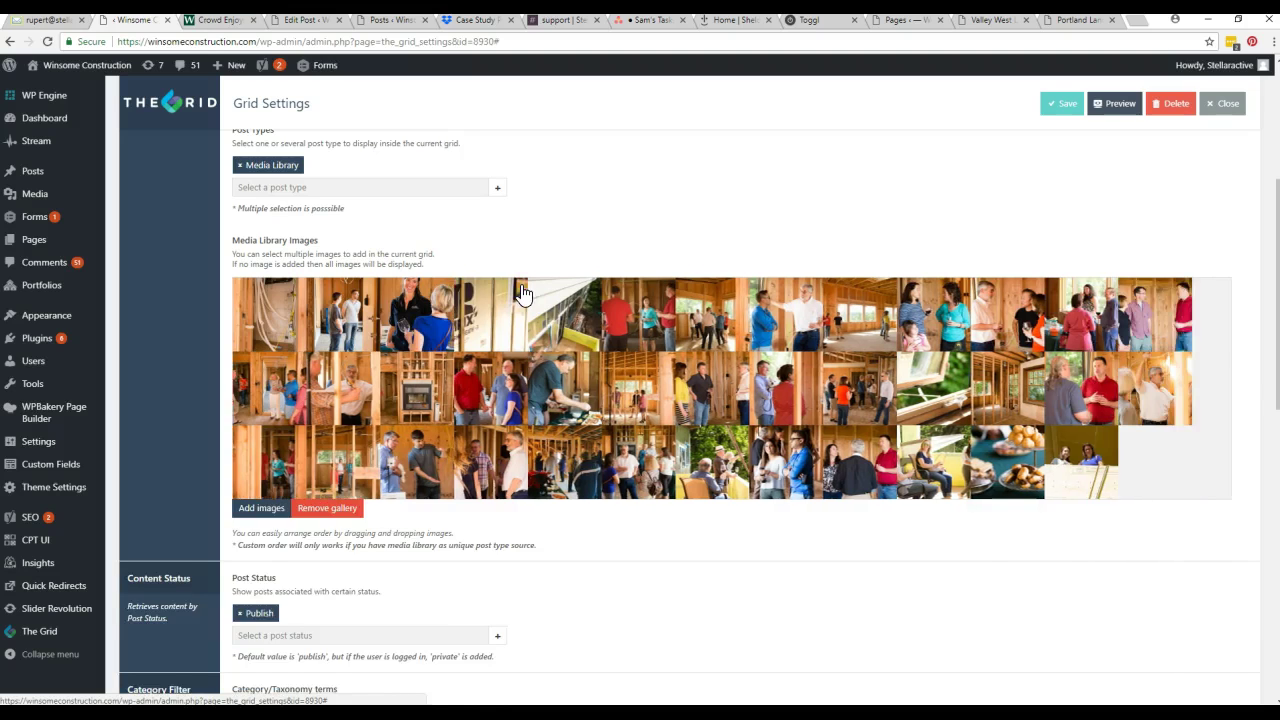
left_click(523, 291)
left_click(523, 291)
left_click(523, 291)
left_click(523, 291)
left_click(523, 291)
left_click(523, 291)
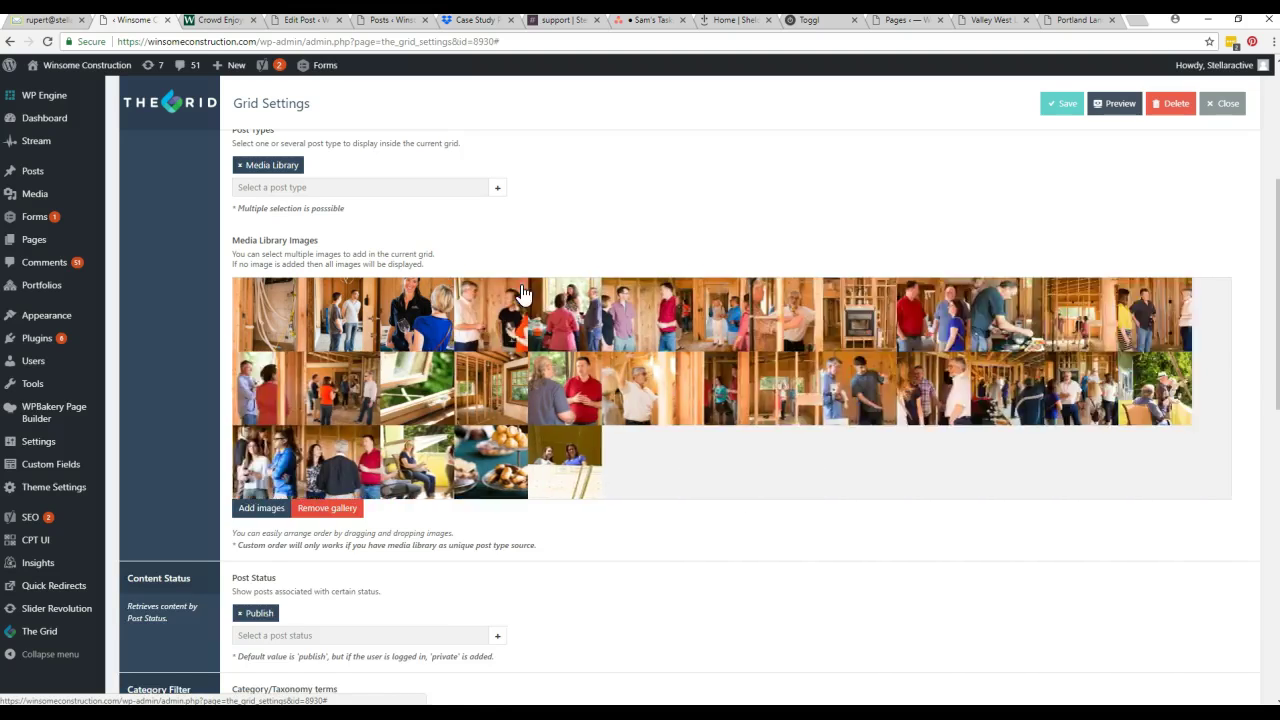
left_click(523, 291)
left_click(523, 291)
left_click(523, 291)
left_click(523, 291)
left_click(523, 291)
left_click(523, 291)
left_click(523, 291)
left_click(523, 291)
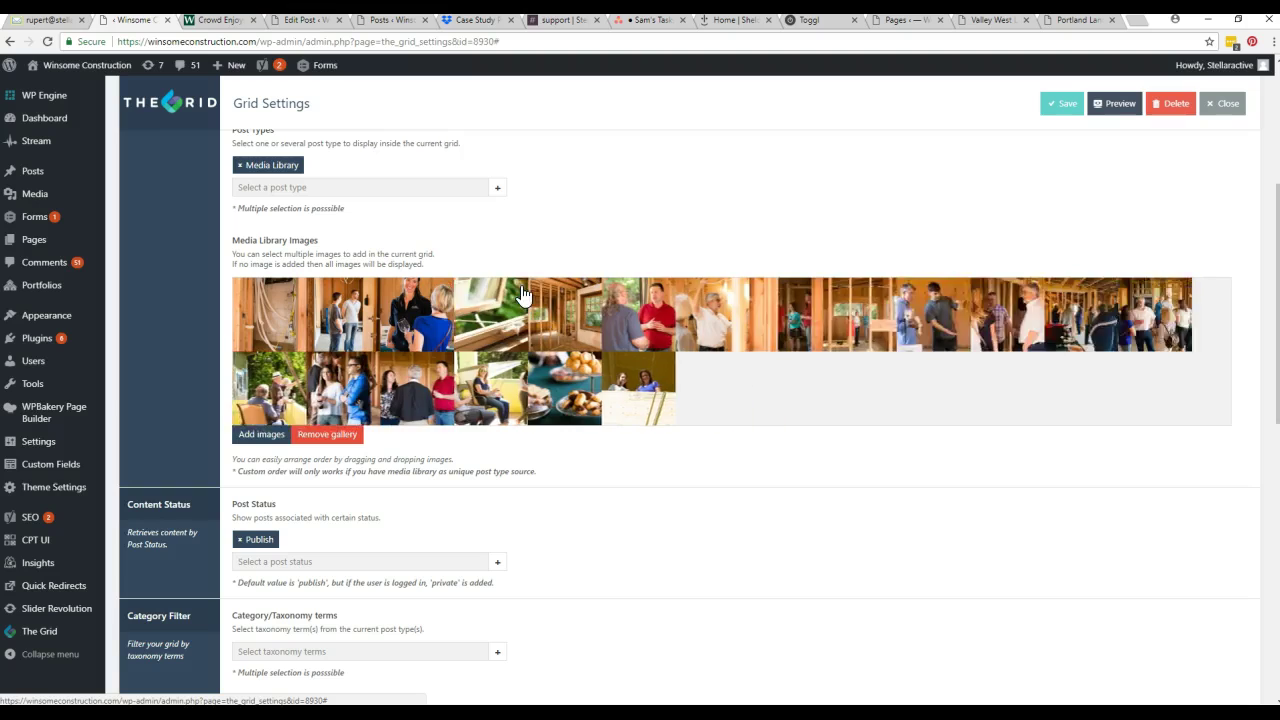
left_click(523, 291)
left_click(523, 291)
left_click(523, 291)
left_click(523, 291)
left_click(523, 291)
left_click(523, 291)
left_click(523, 291)
left_click(523, 291)
left_click(523, 291)
left_click(523, 291)
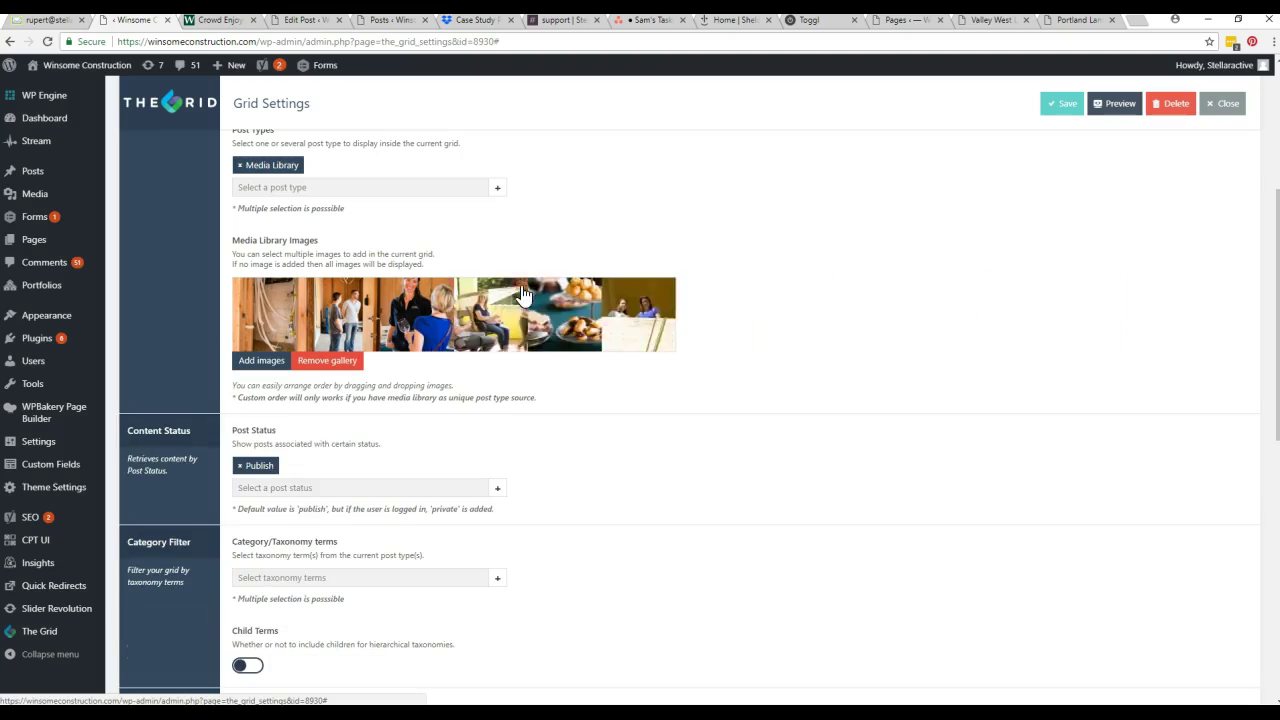
left_click(523, 291)
left_click(523, 291)
left_click(523, 291)
left_click(447, 290)
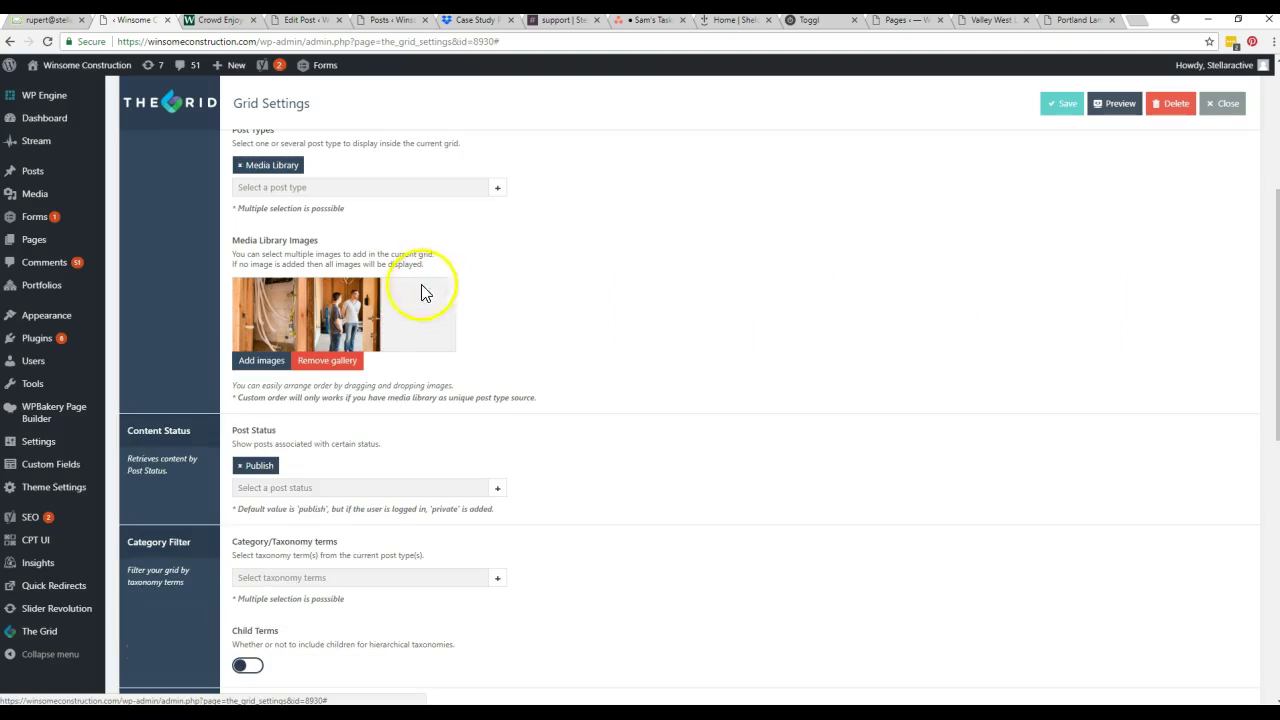
left_click(375, 291)
left_click(301, 291)
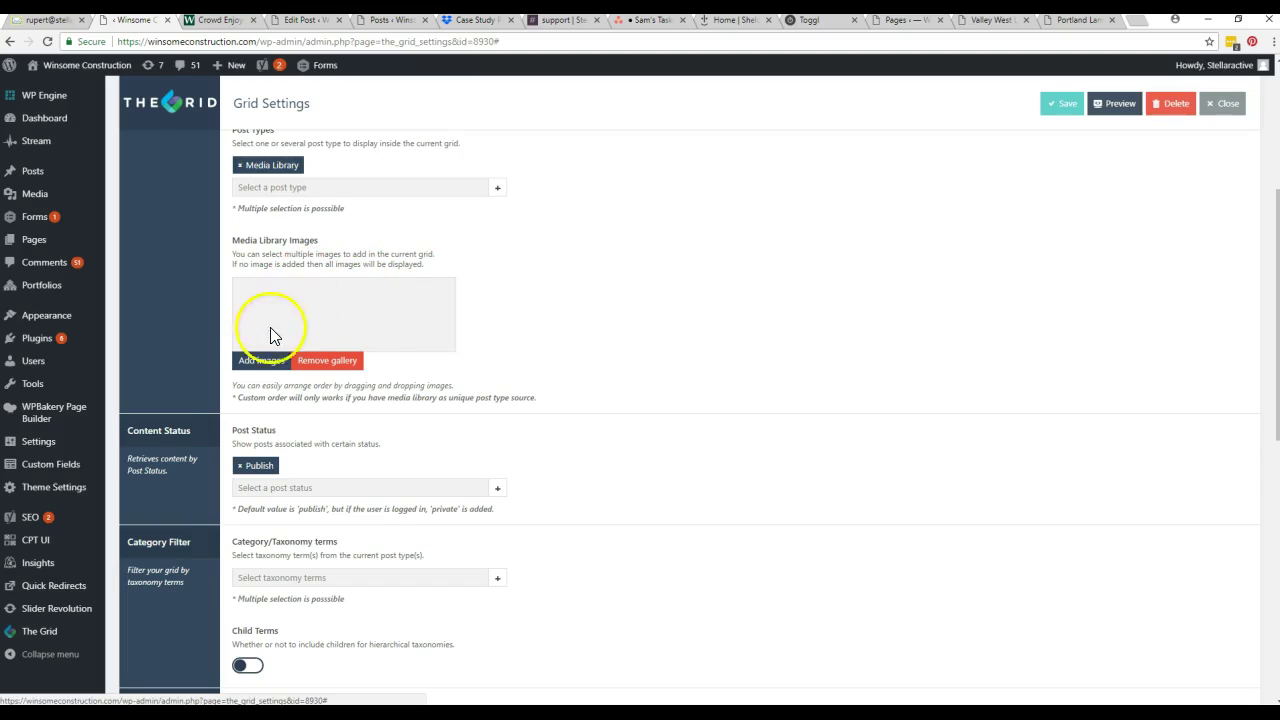
Start adding images to the emptied grid and set the title of BB16-11.jpg to "bb".
left_click(262, 362)
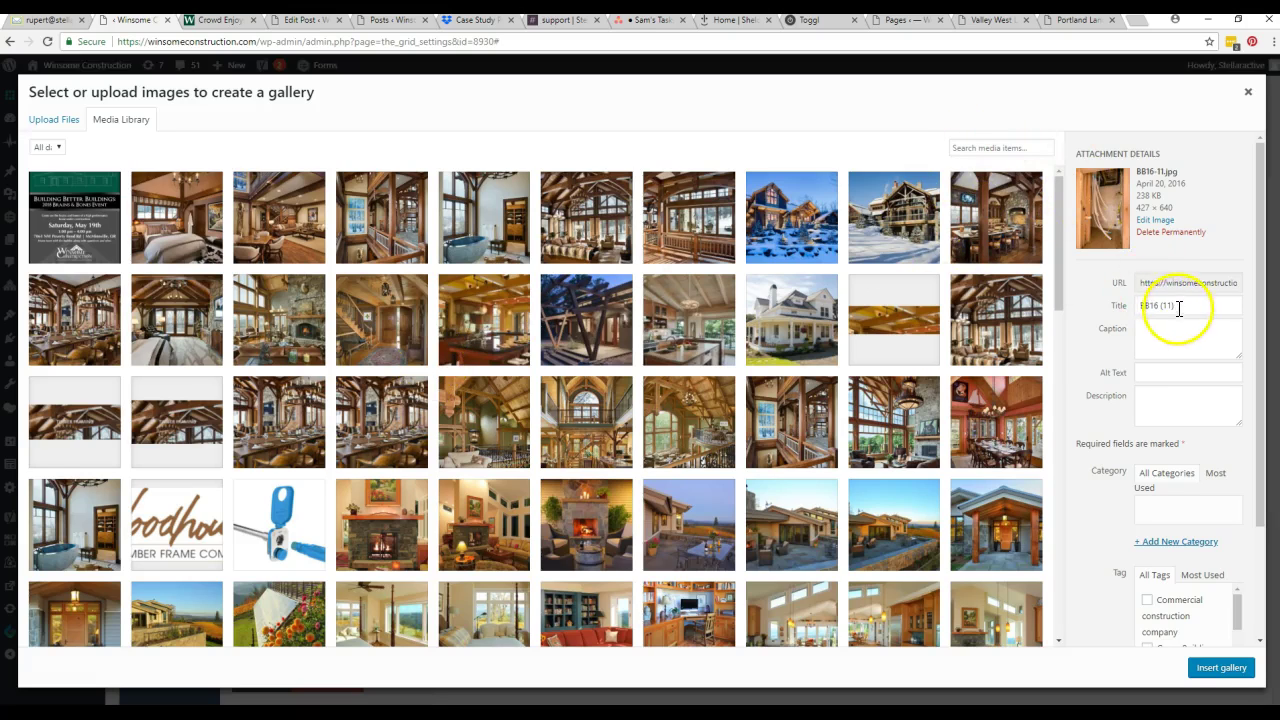
left_click_drag(1179, 309, 1138, 308)
type("bb")
mouse_move(1169, 308)
left_mouse_down()
mouse_move(1183, 443)
mouse_move(1167, 330)
left_mouse_up()
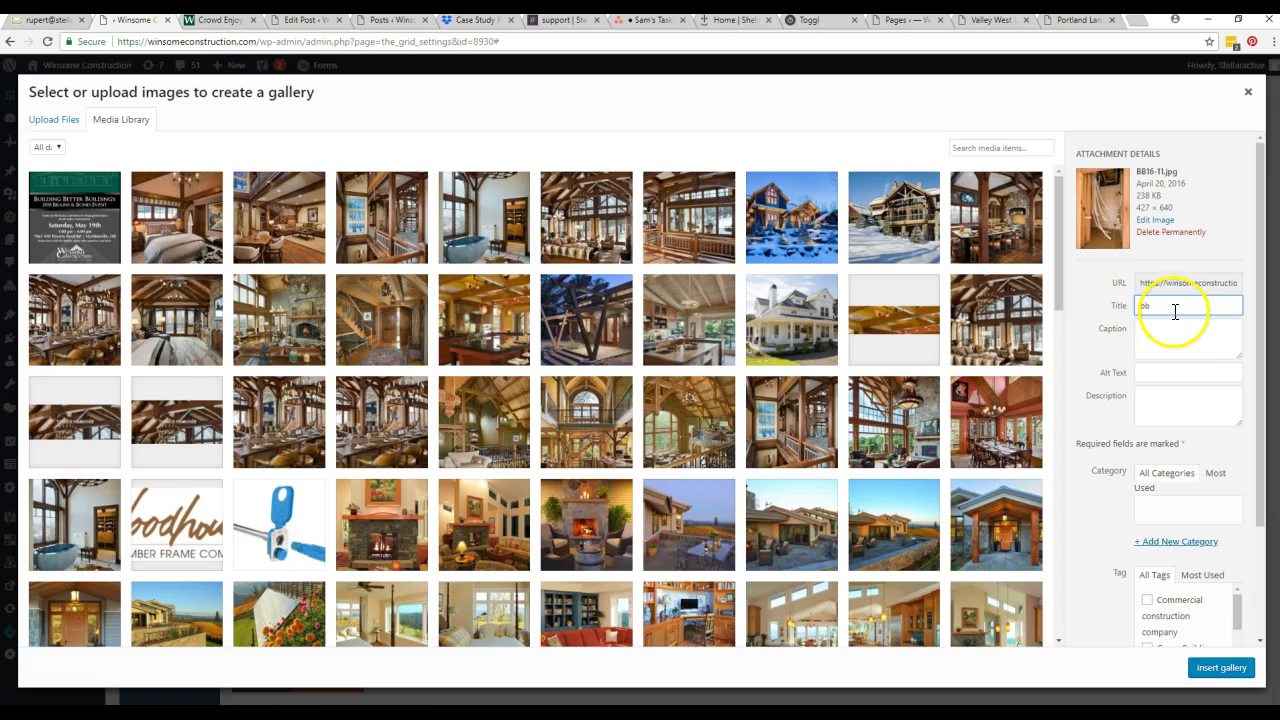
Search the media library for "bb", select the event photos including BB16-16.jpg and BB16-5.jpg, and insert them as the grid's gallery.
left_click(1018, 149)
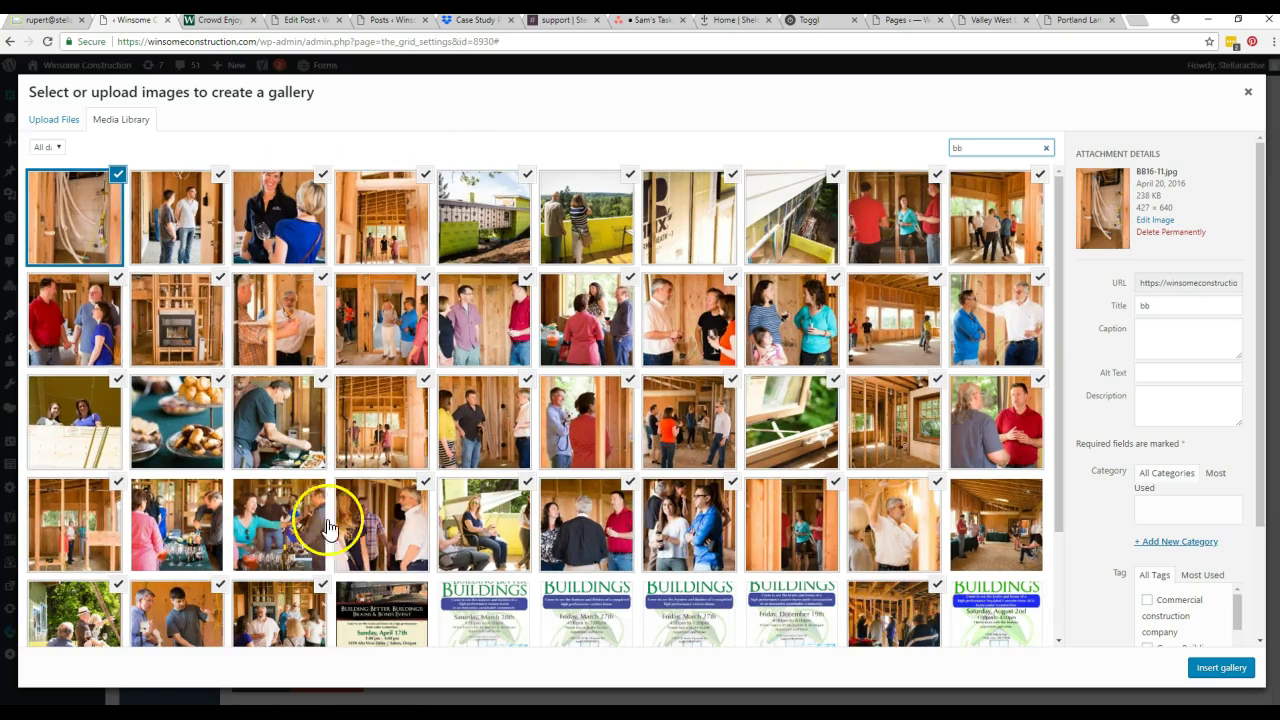
left_click(222, 535)
left_click(276, 524)
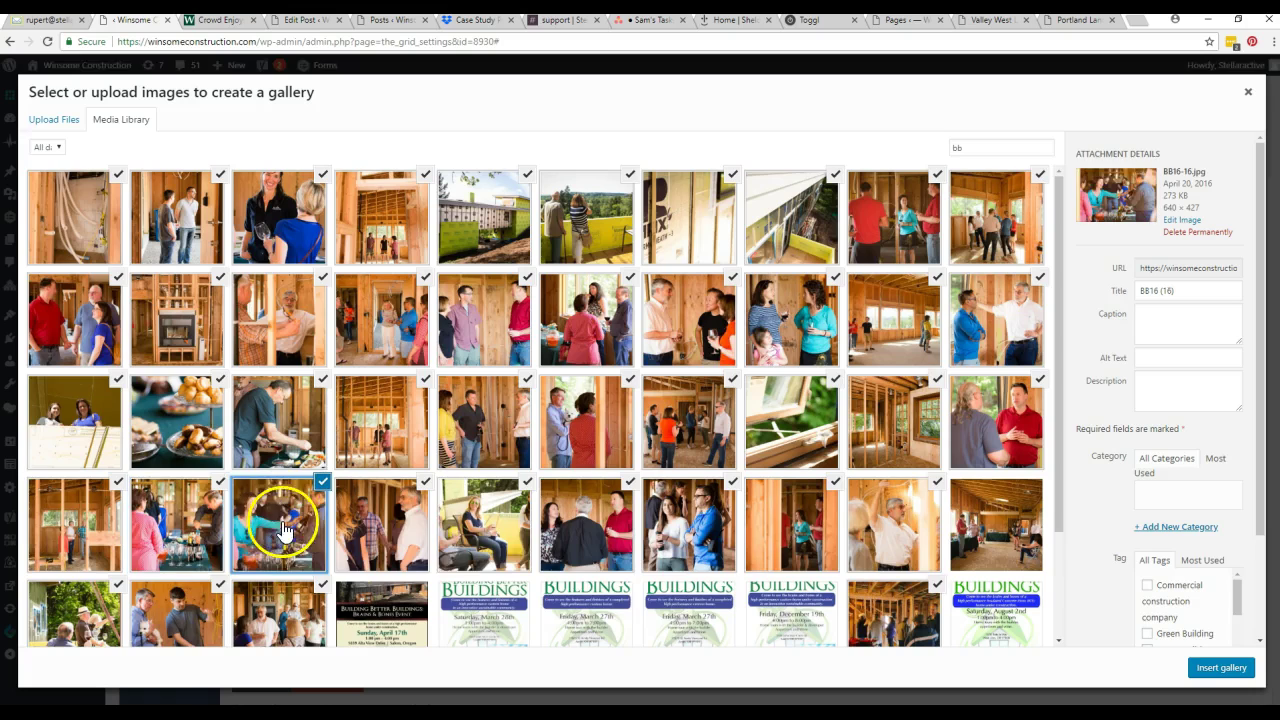
left_click(995, 530)
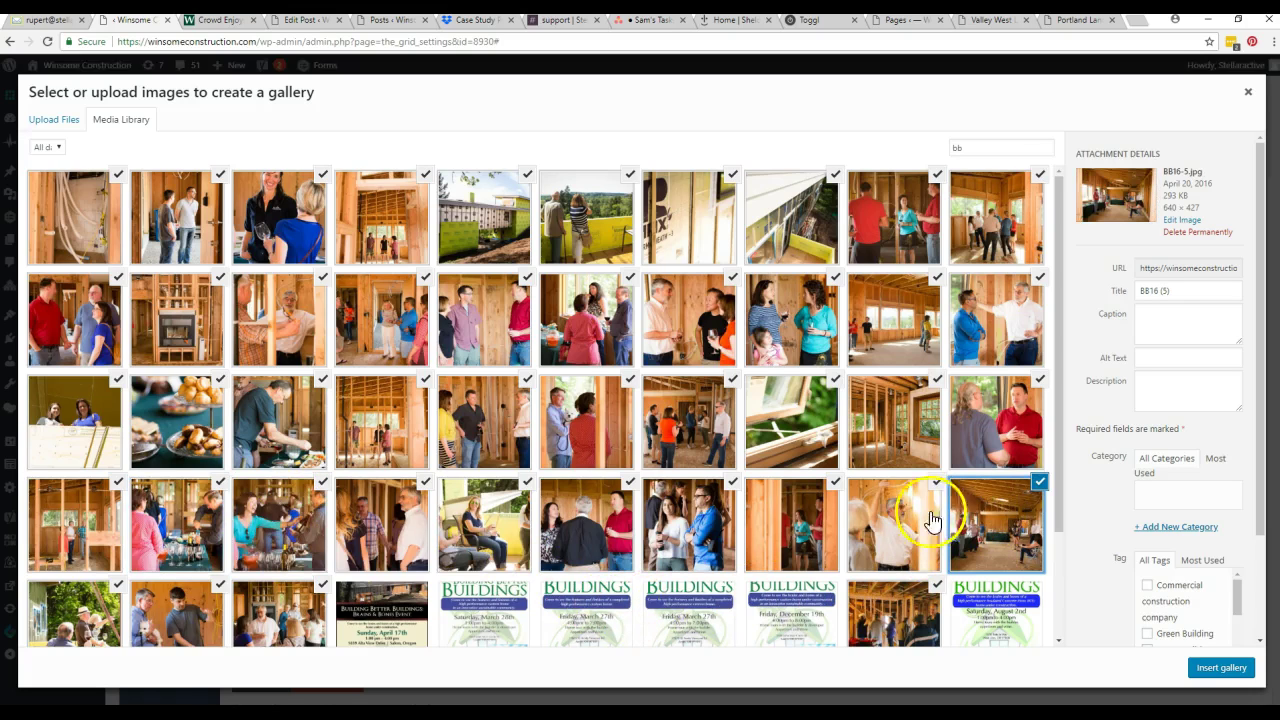
left_click(1221, 667)
scroll(951, 509, "down", 4)
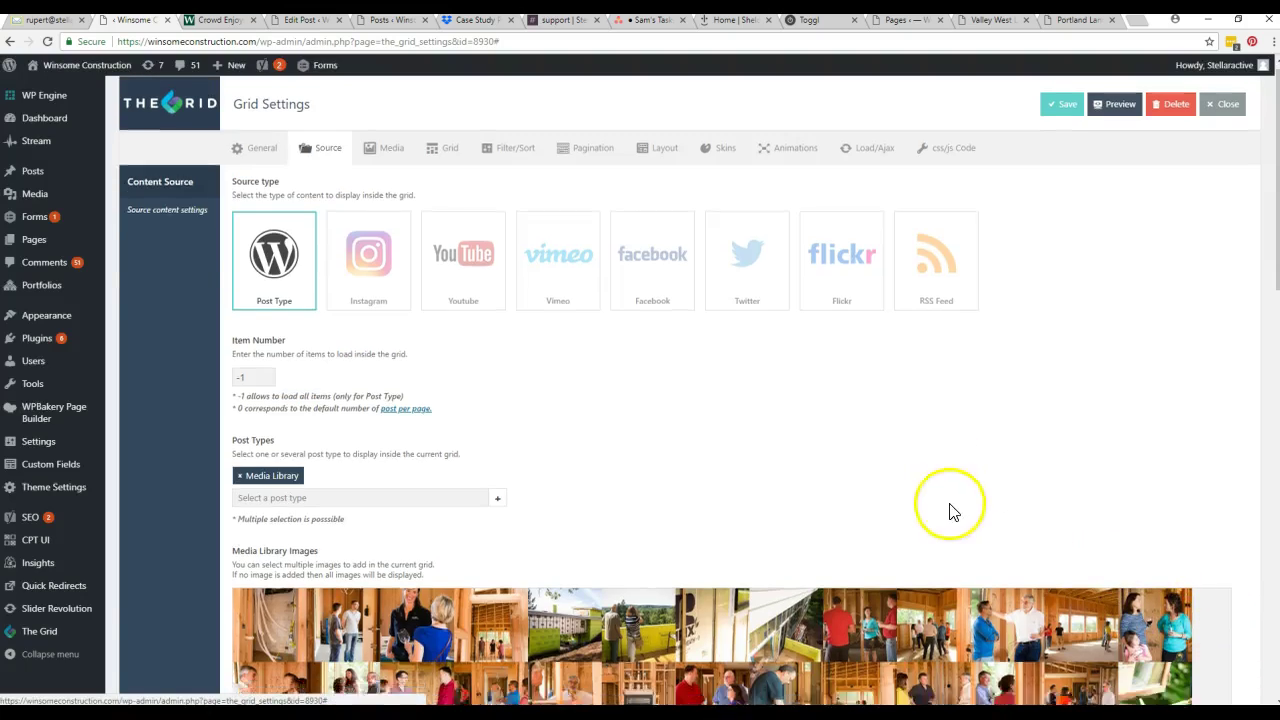
scroll(700, 606, "down", 2)
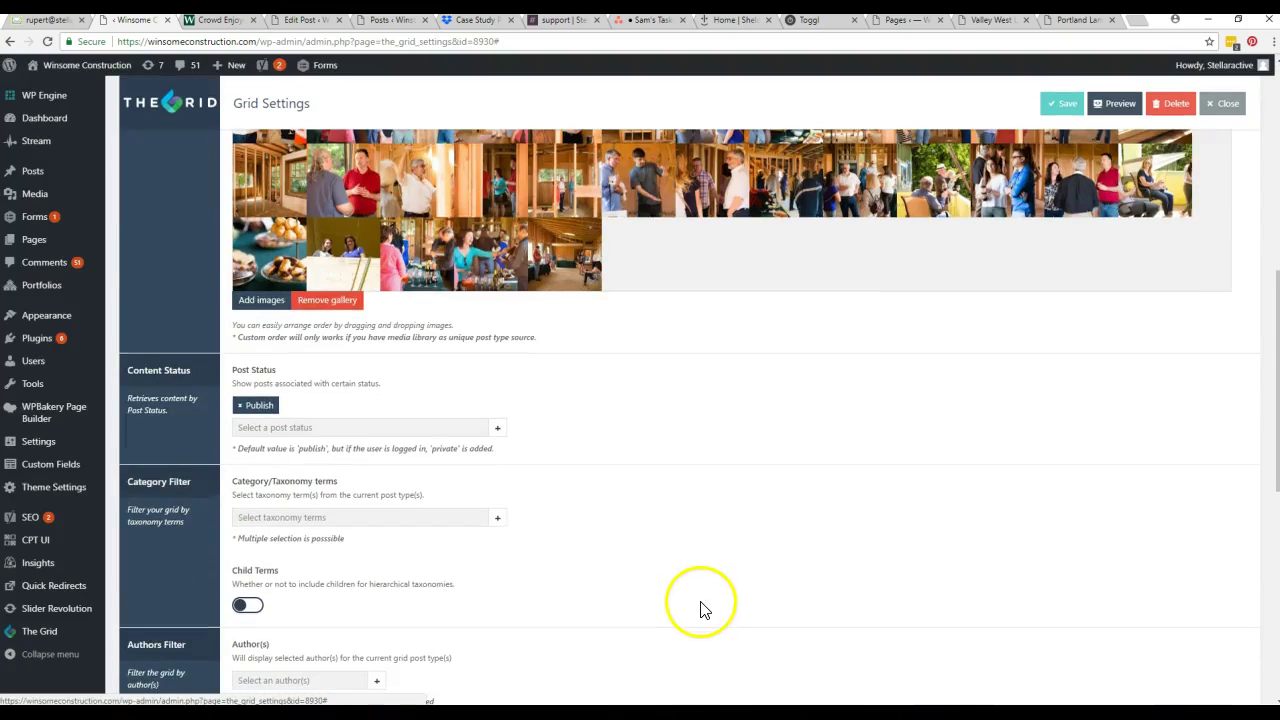
scroll(700, 603, "up", 6)
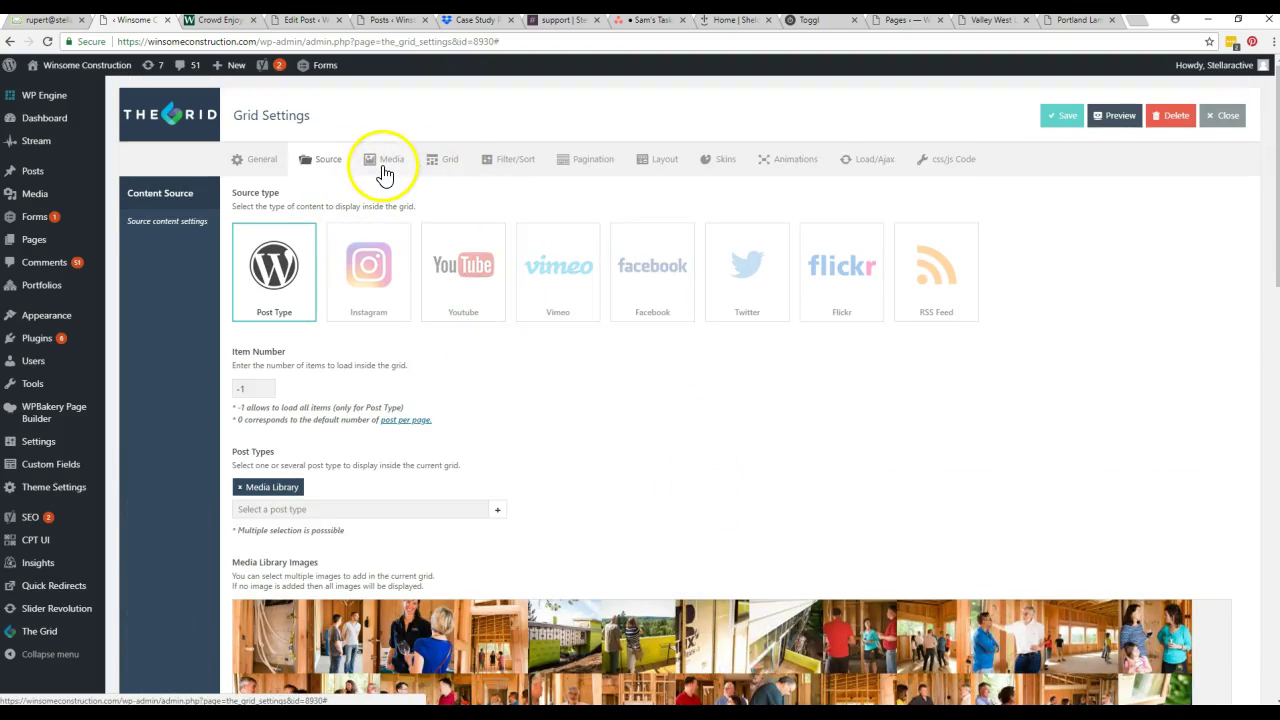
Look at the post's editor and its published gallery, and return to the grid's source settings.
left_click(303, 20)
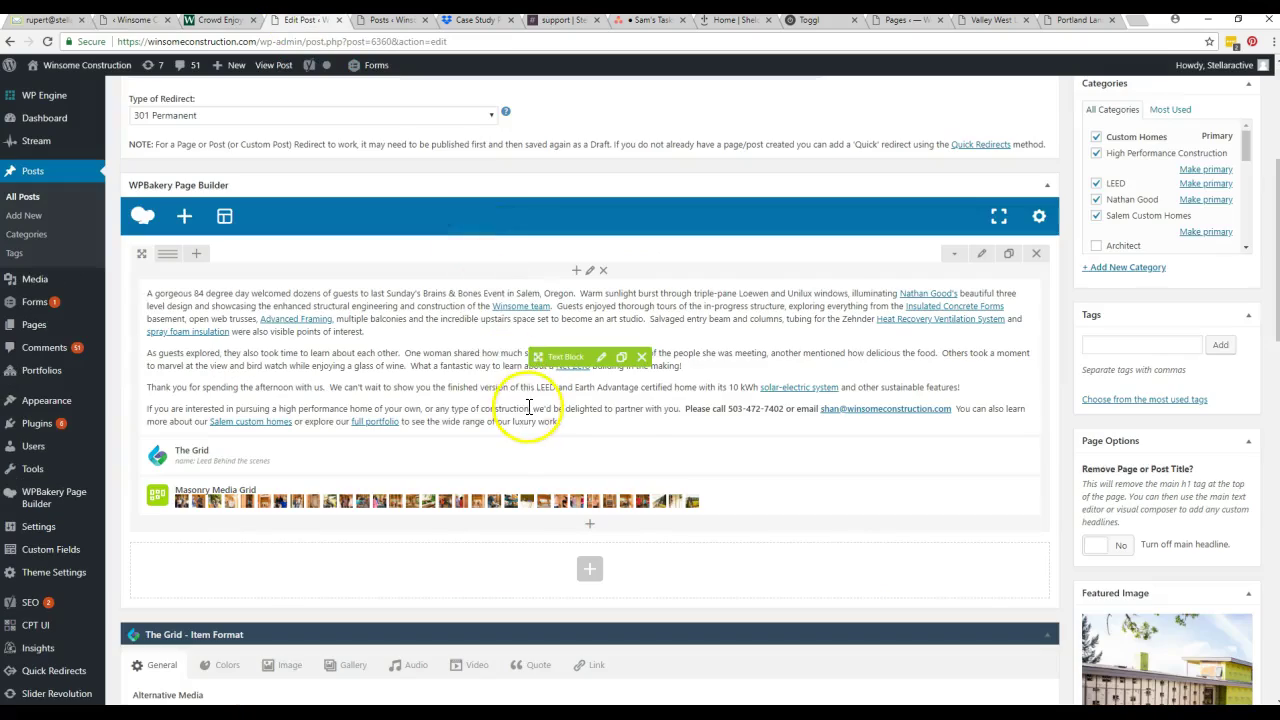
left_click(236, 21)
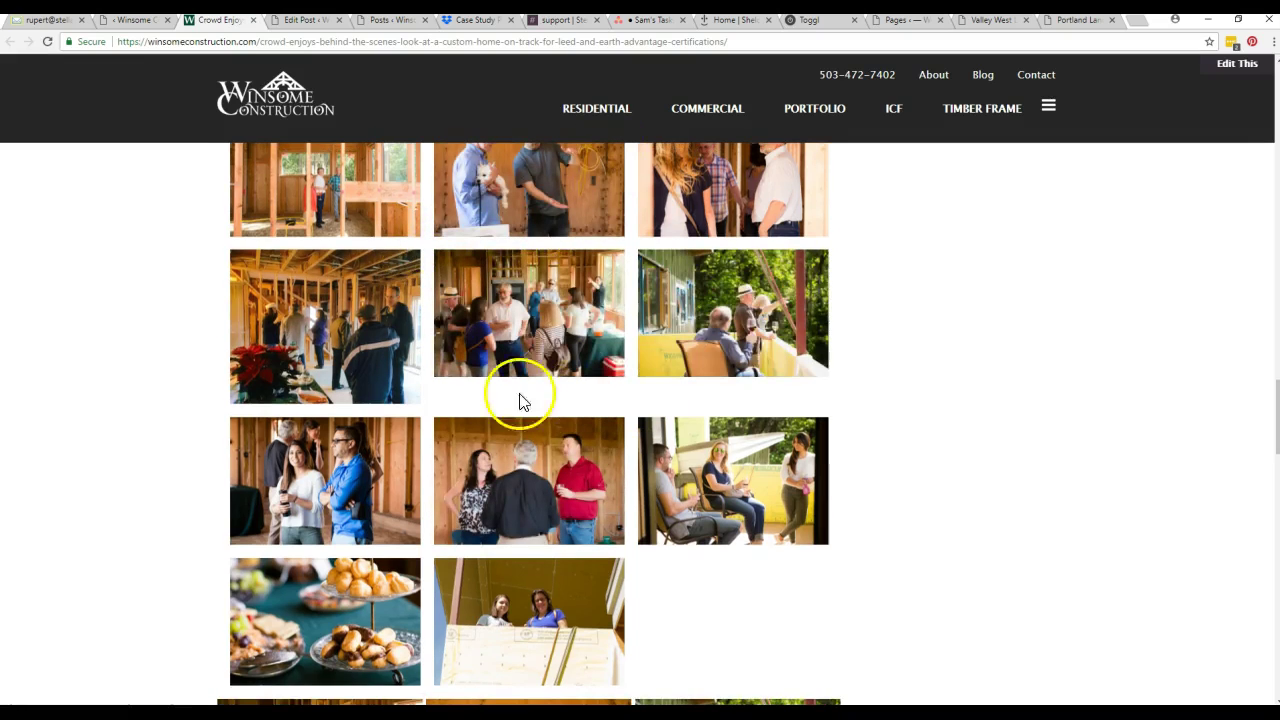
left_click(145, 22)
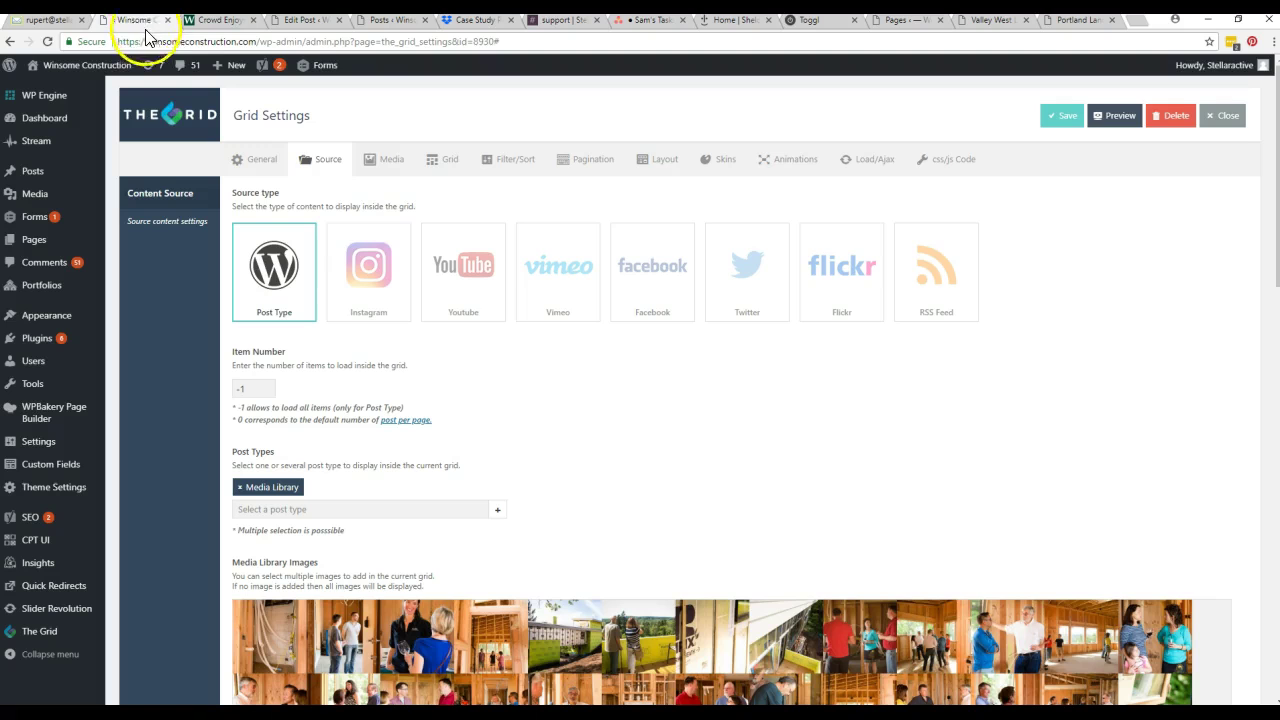
scroll(446, 310, "down", 1)
scroll(446, 310, "up", 1)
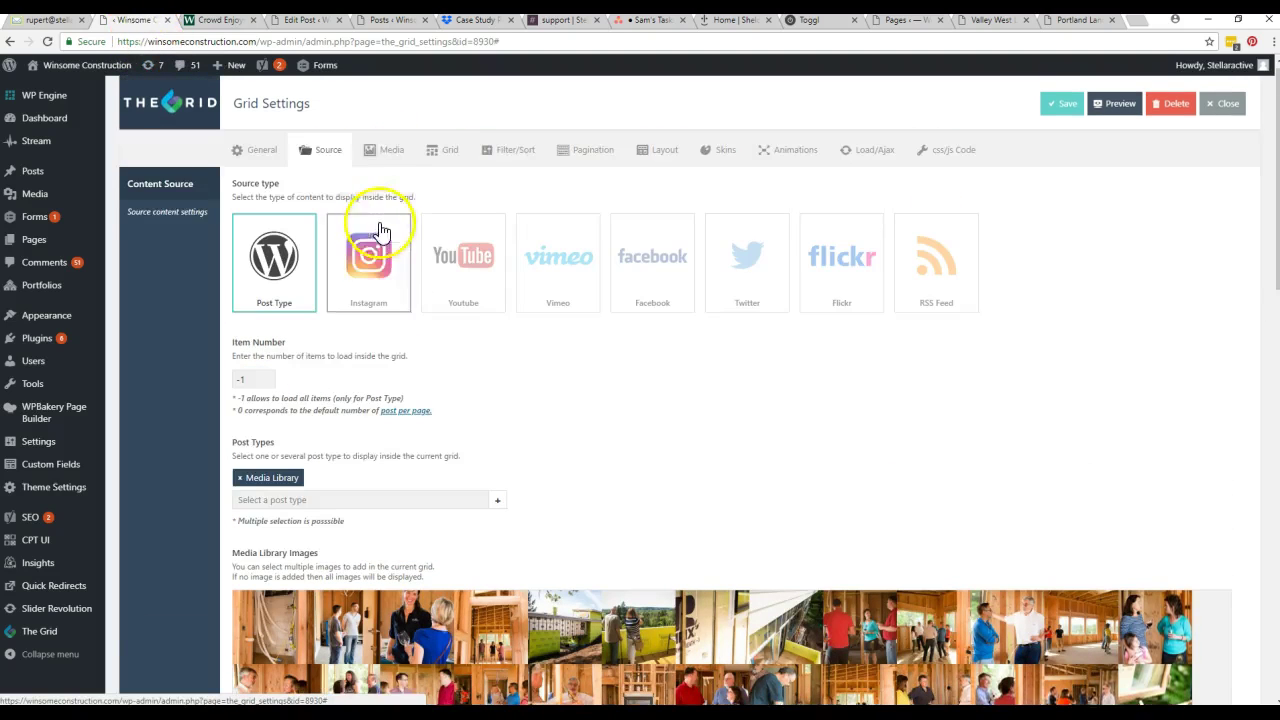
Set the masonry grid to 3 columns for the 1200 and 980 px browser widths and save the grid settings.
left_click(392, 165)
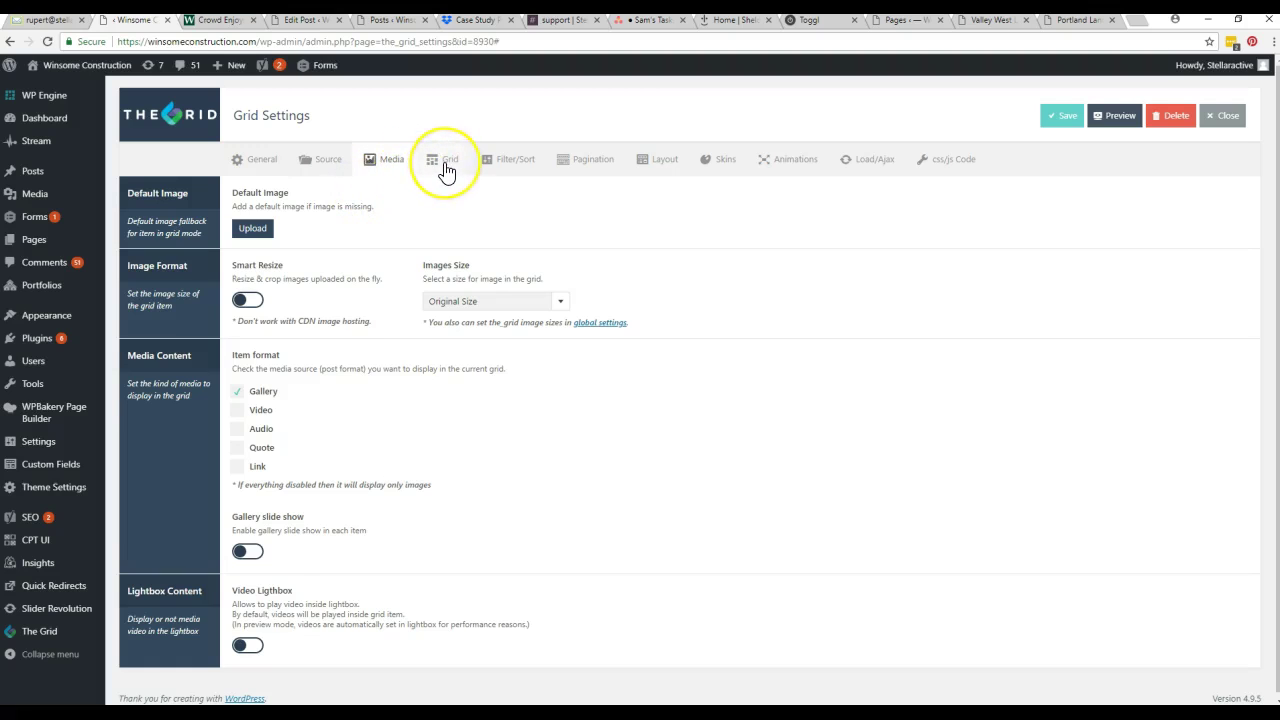
left_click(447, 165)
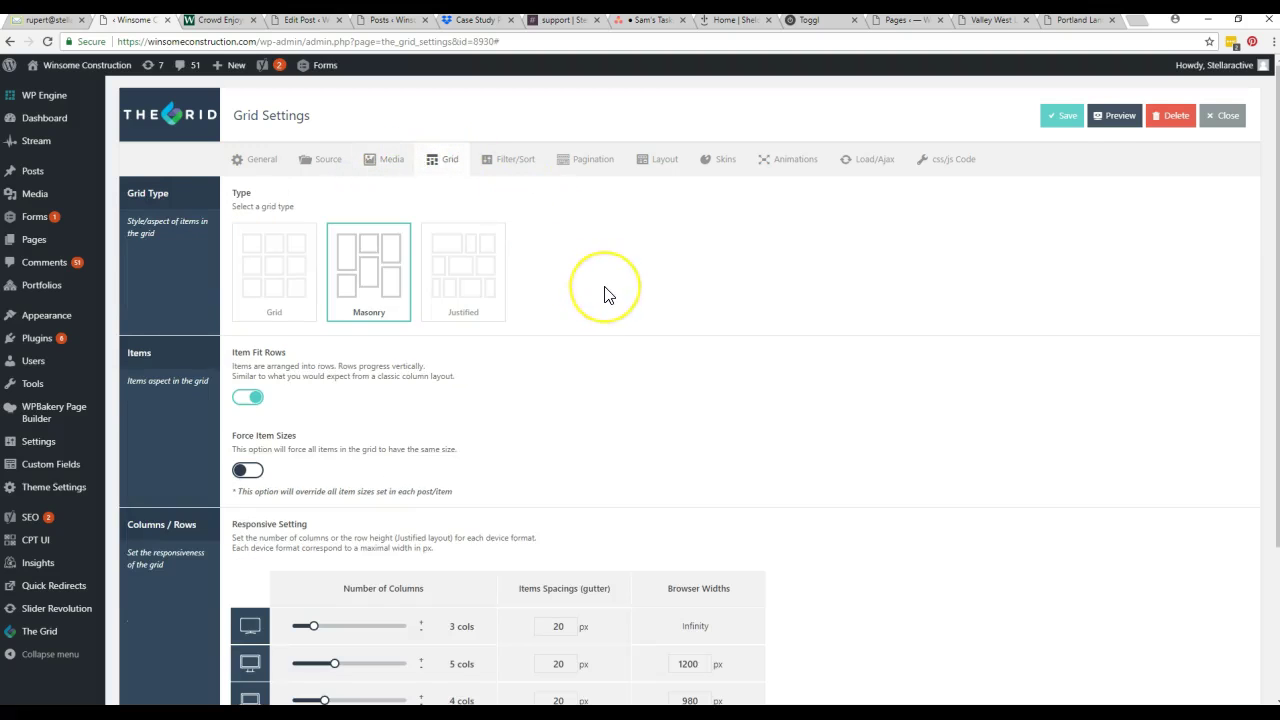
scroll(605, 290, "down", 3)
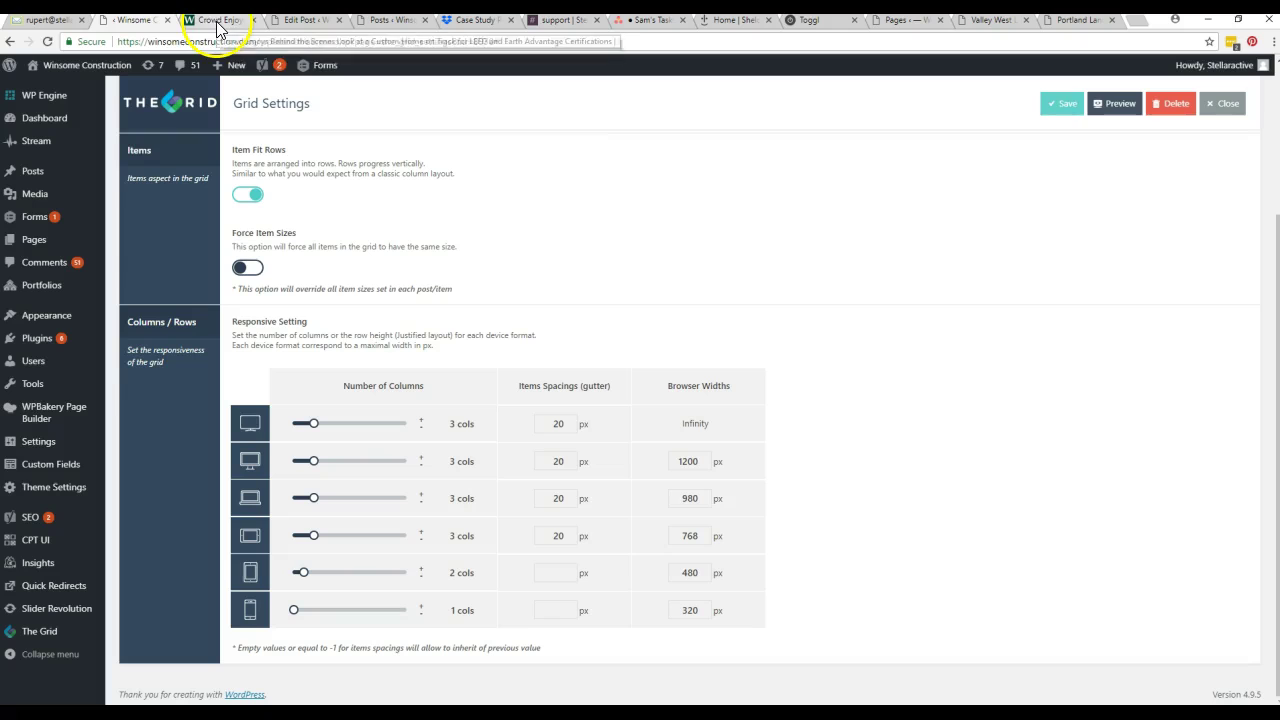
left_click(1059, 106)
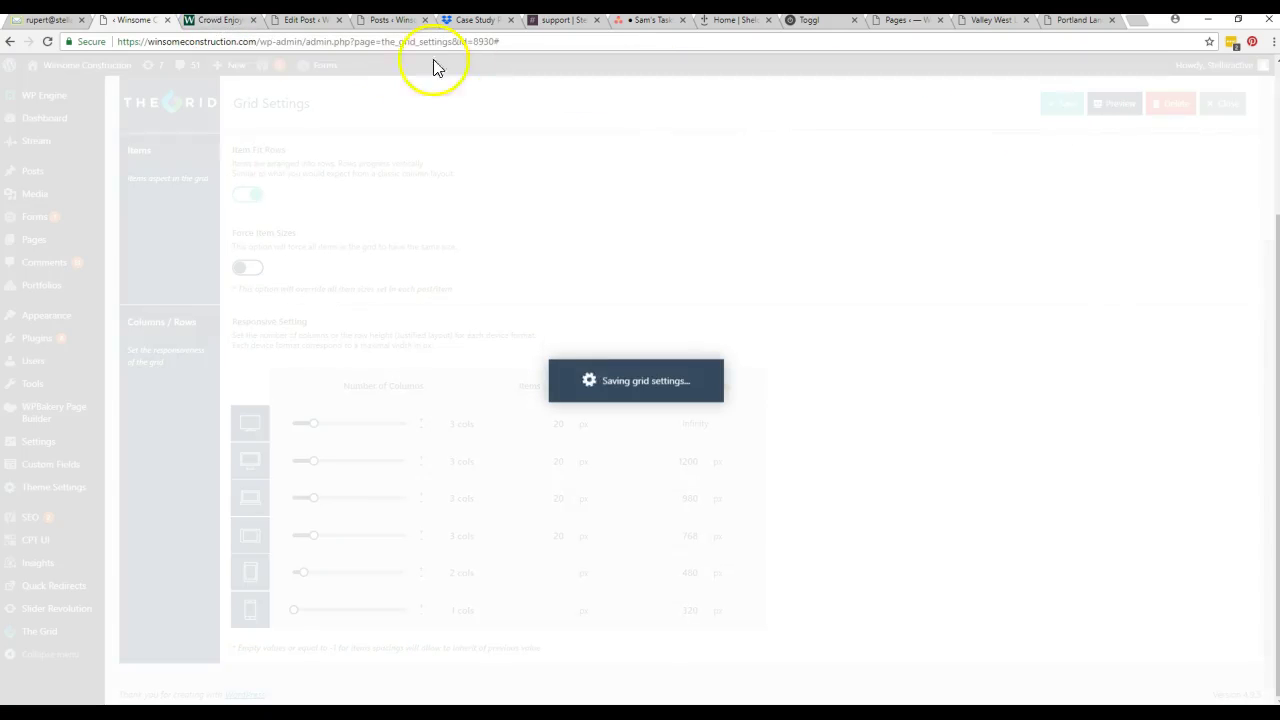
Compare the two image galleries shown one below the other on the published post.
left_click(221, 22)
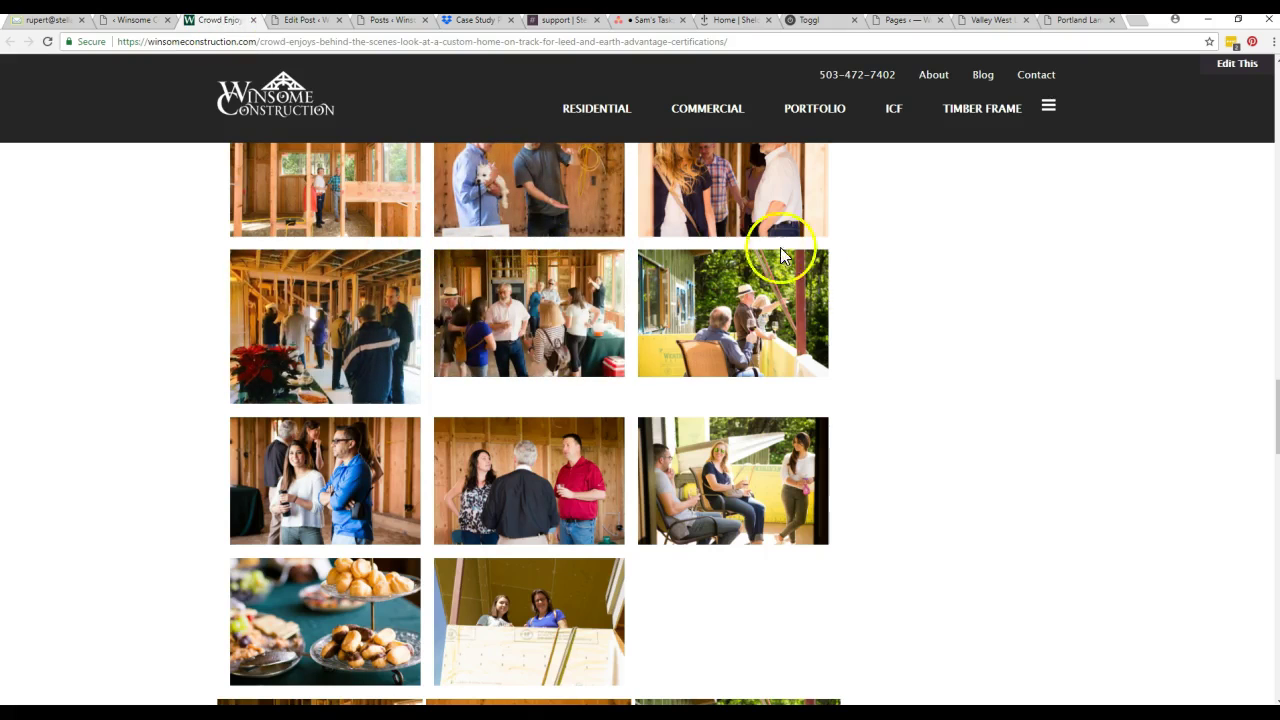
scroll(740, 598, "down", 2)
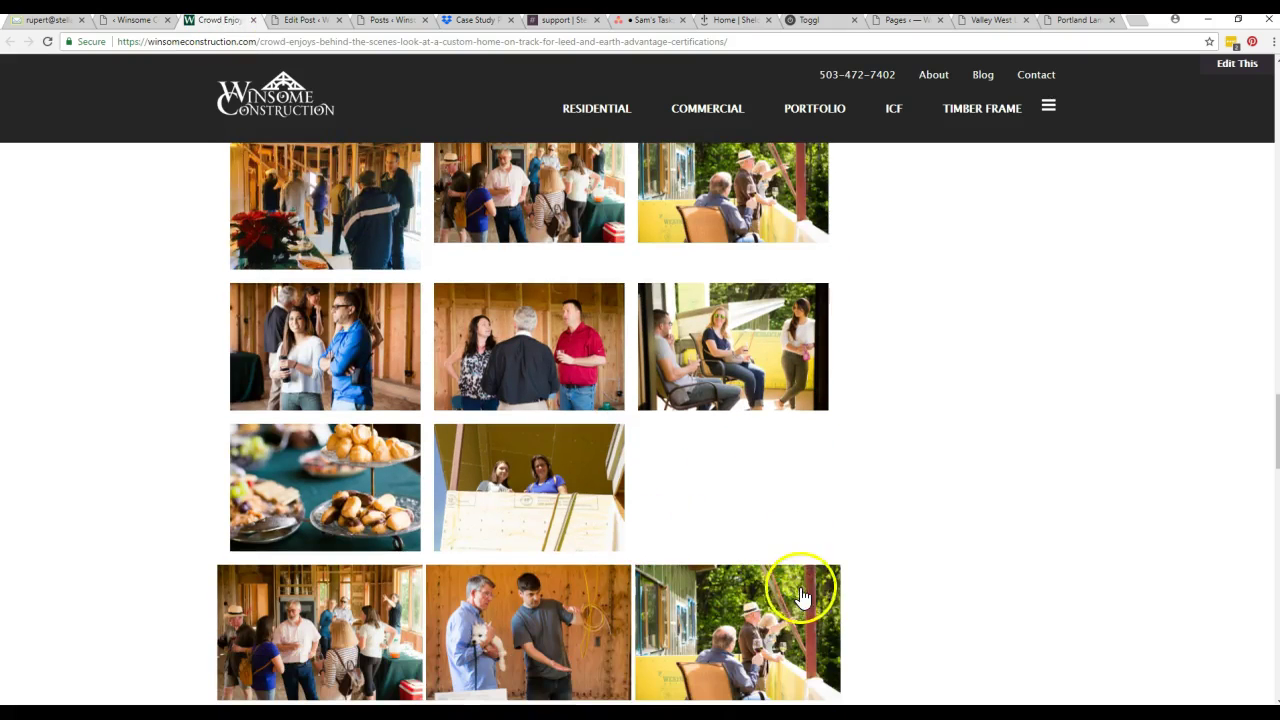
scroll(795, 597, "down", 1)
scroll(634, 557, "down", 2)
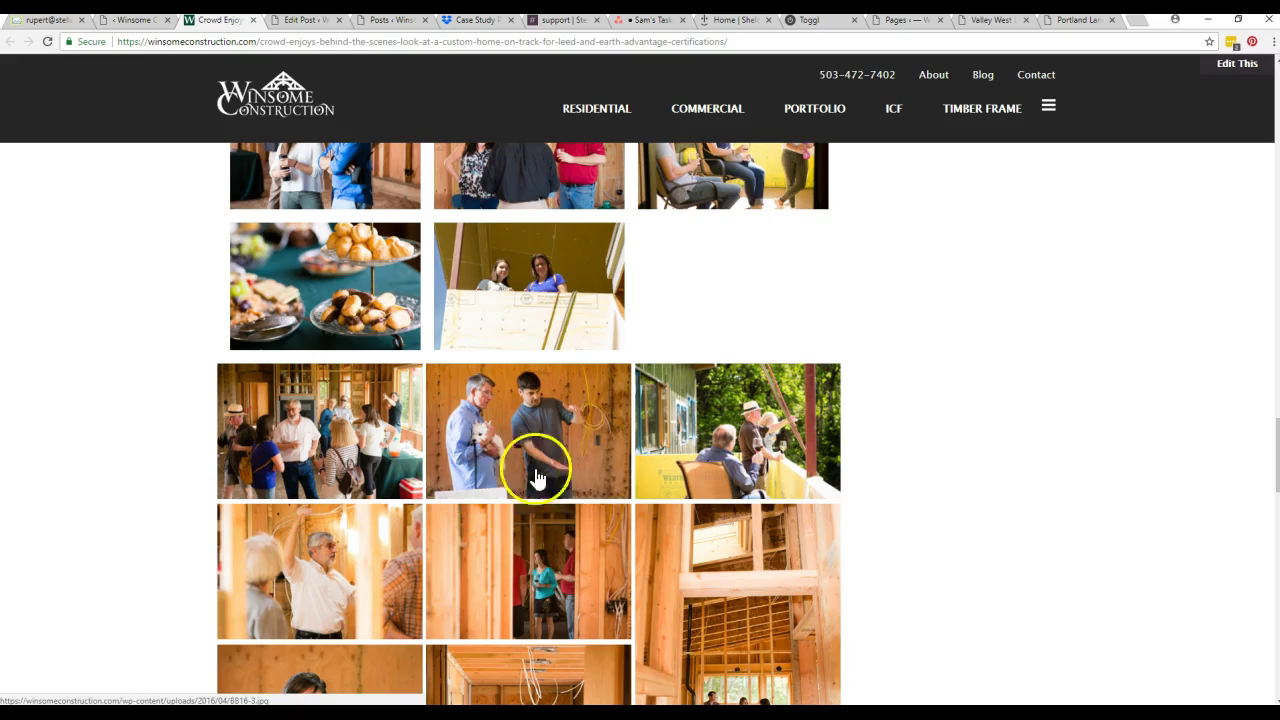
Delete the Masonry Media Grid element from the post and update the post.
left_click(283, 22)
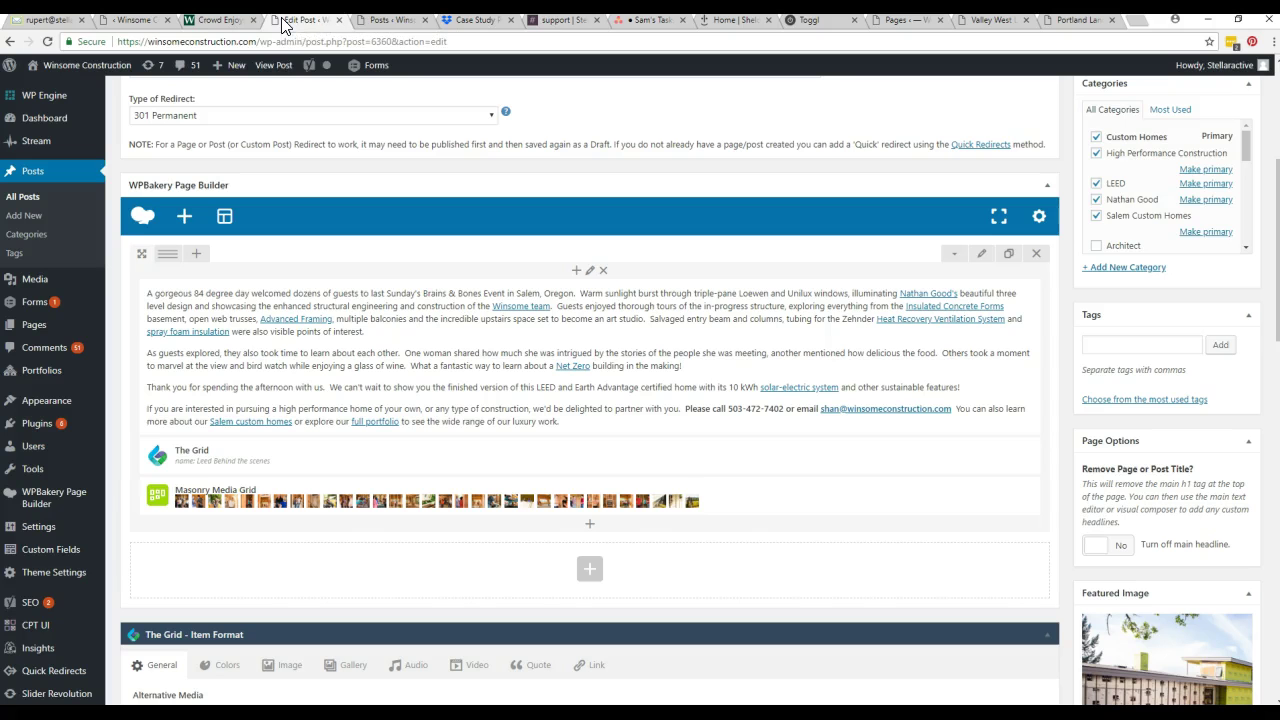
mouse_move(571, 498)
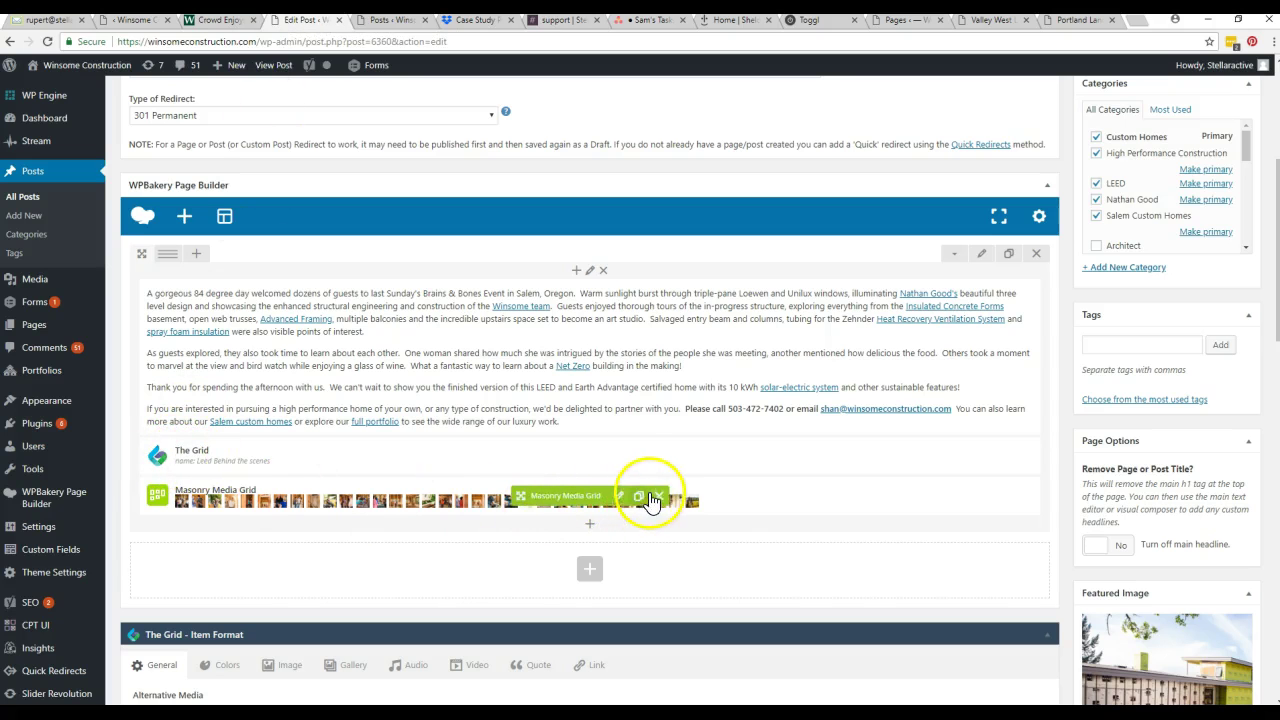
left_click(660, 498)
left_click(703, 115)
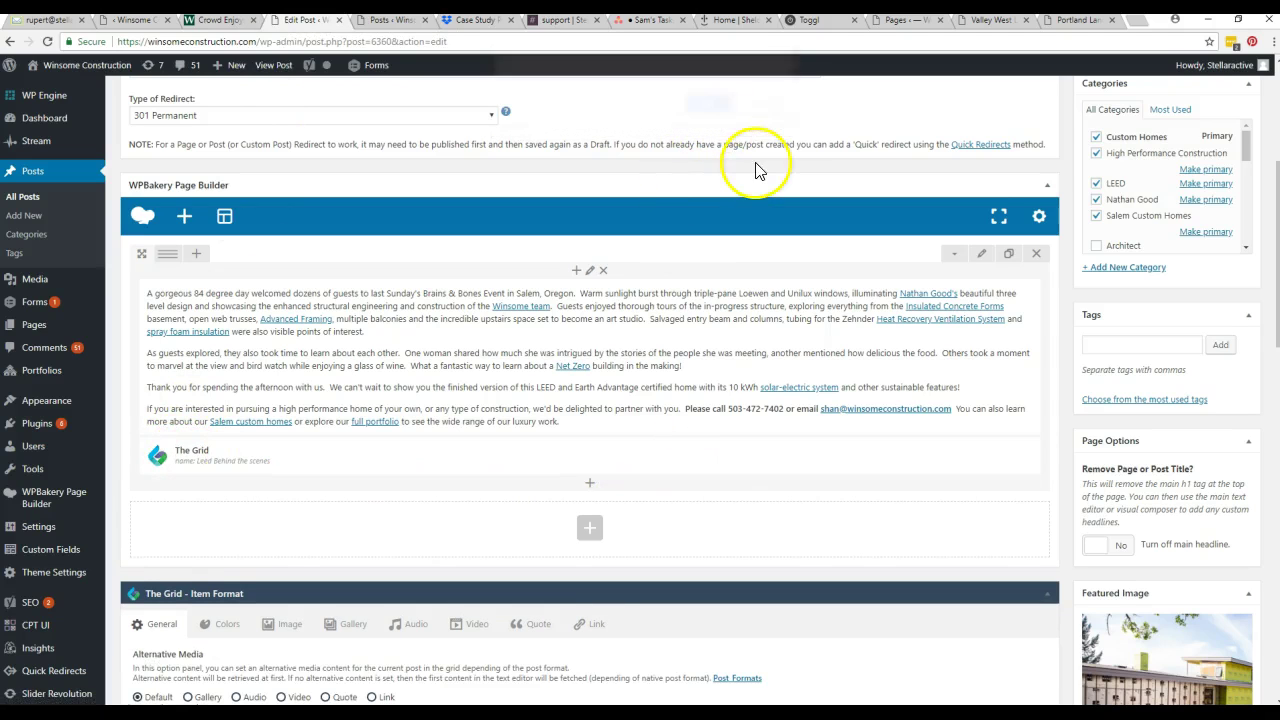
scroll(1168, 400, "up", 5)
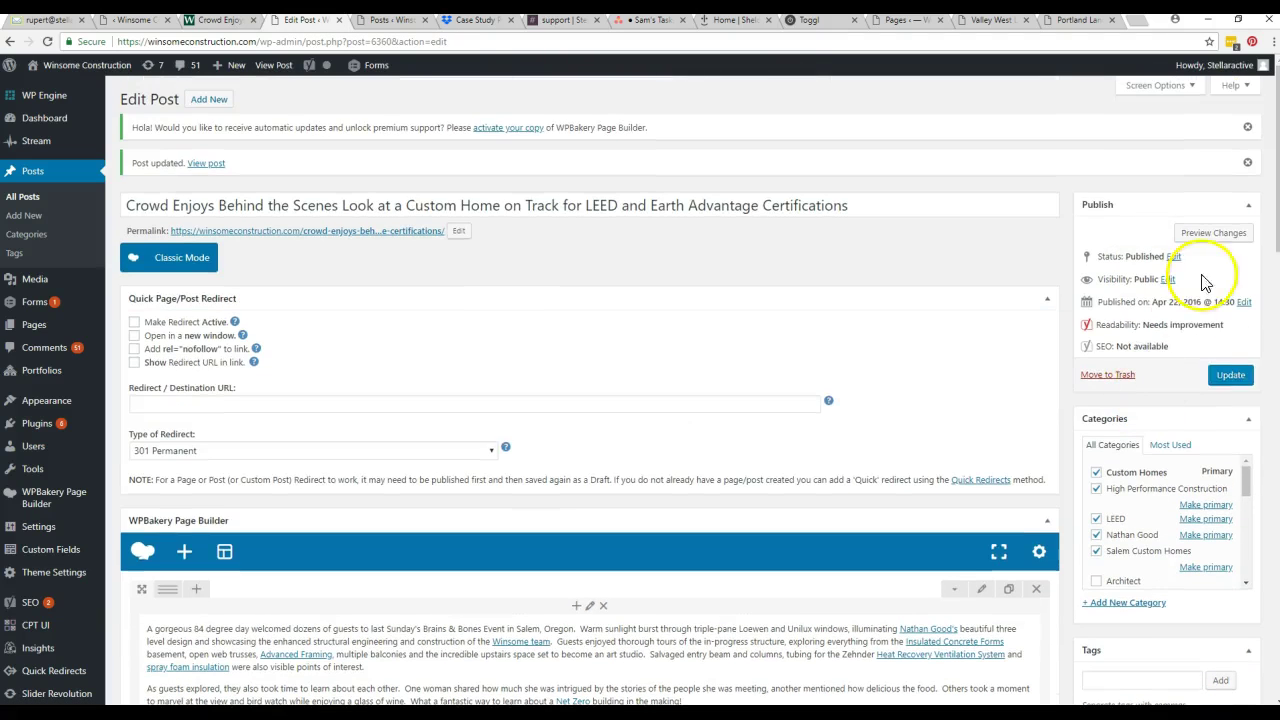
left_click(1230, 378)
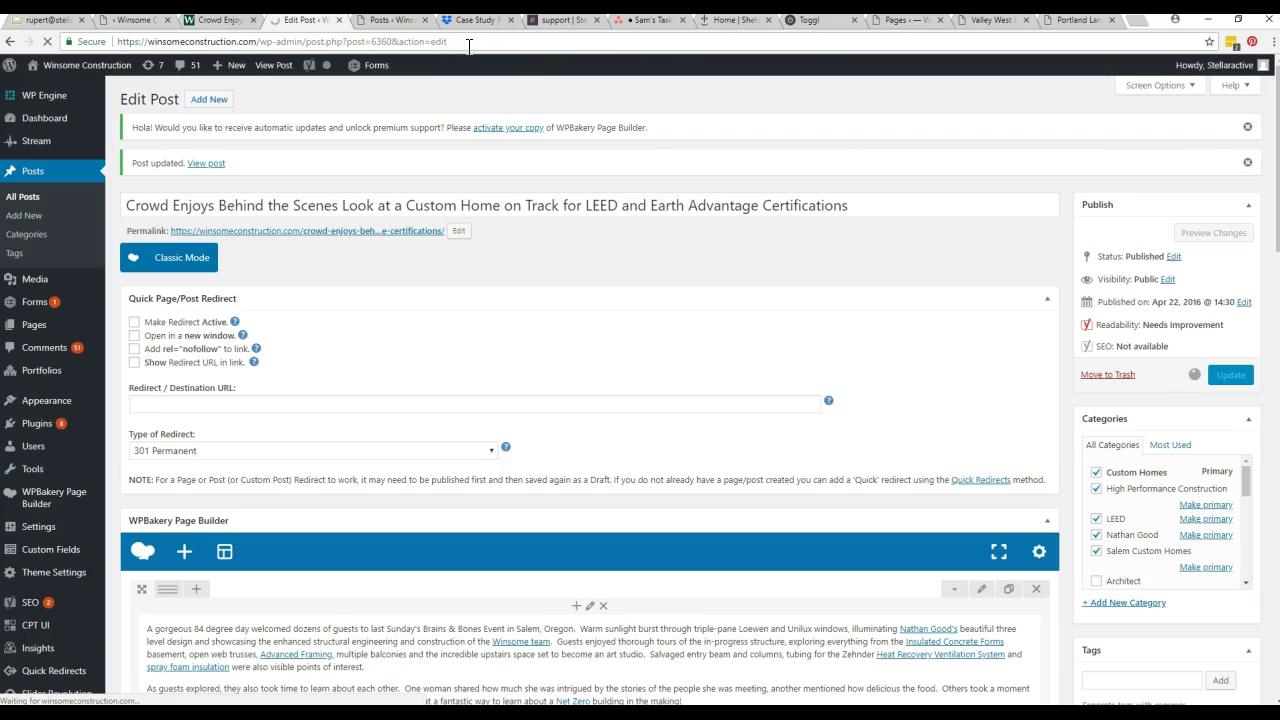
Reload the published post and examine its remaining gallery from the first to the last image.
left_click(210, 22)
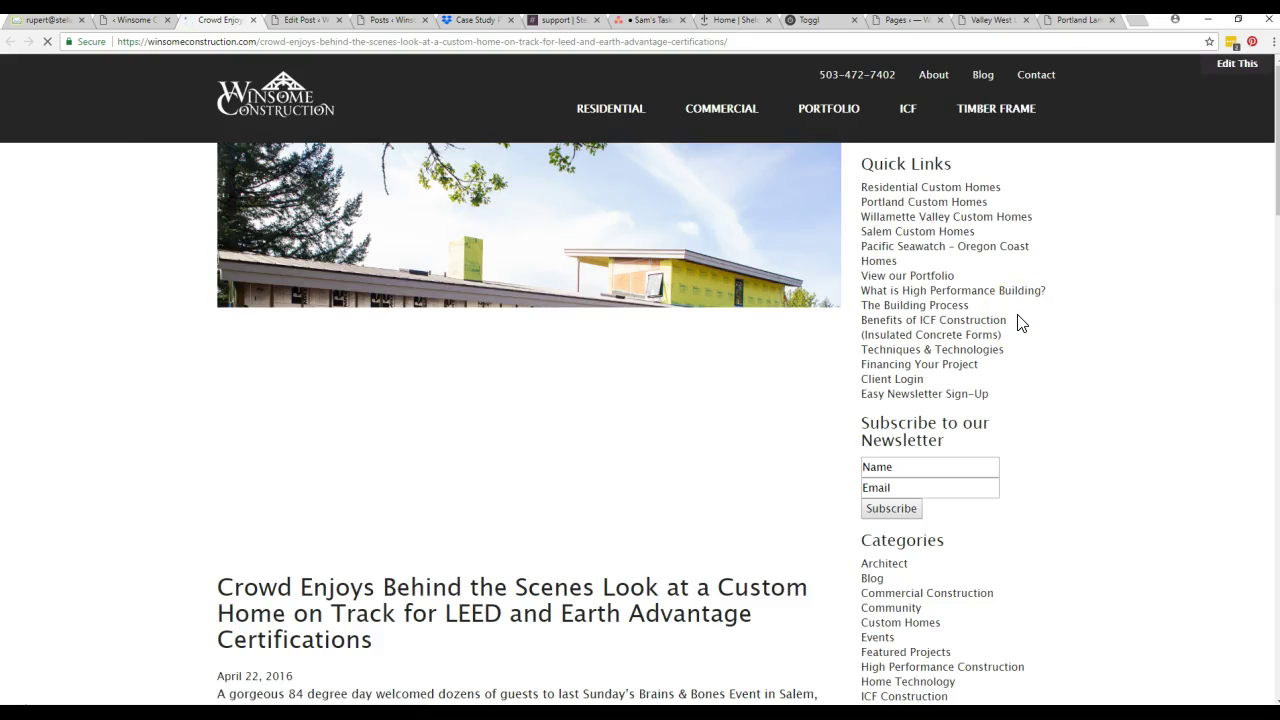
left_click(1035, 323)
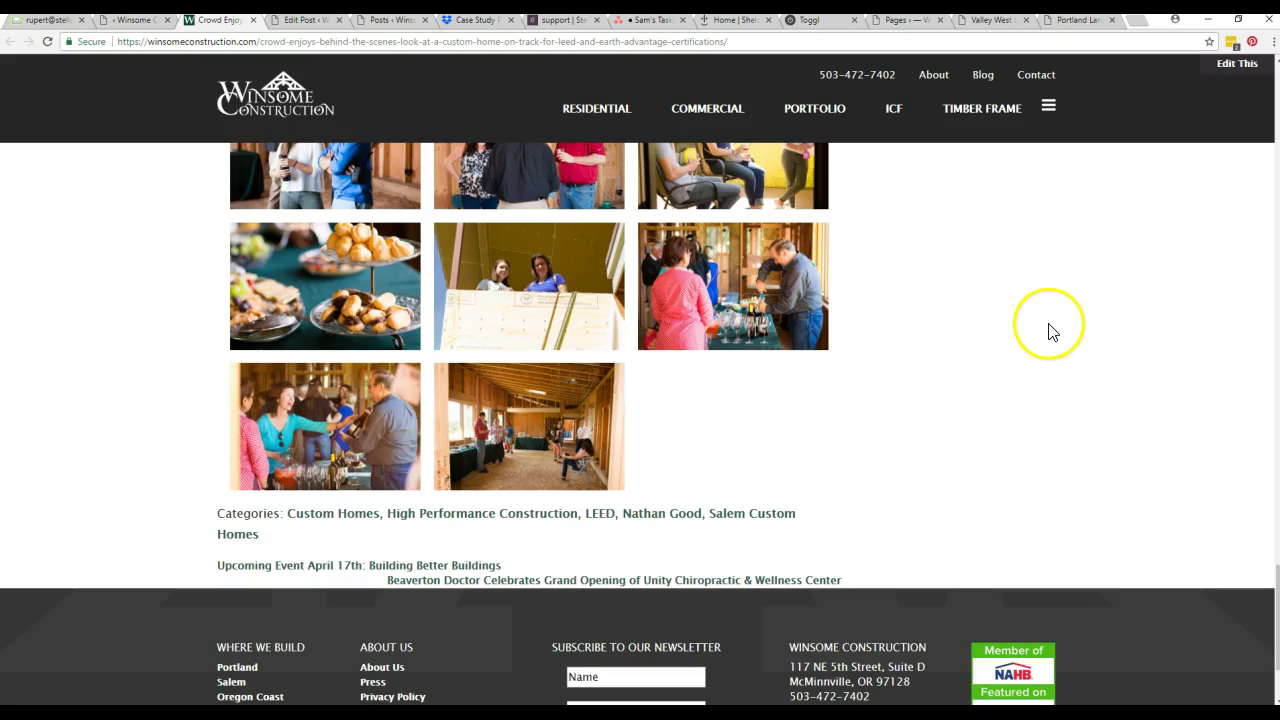
scroll(1049, 331, "up", 20)
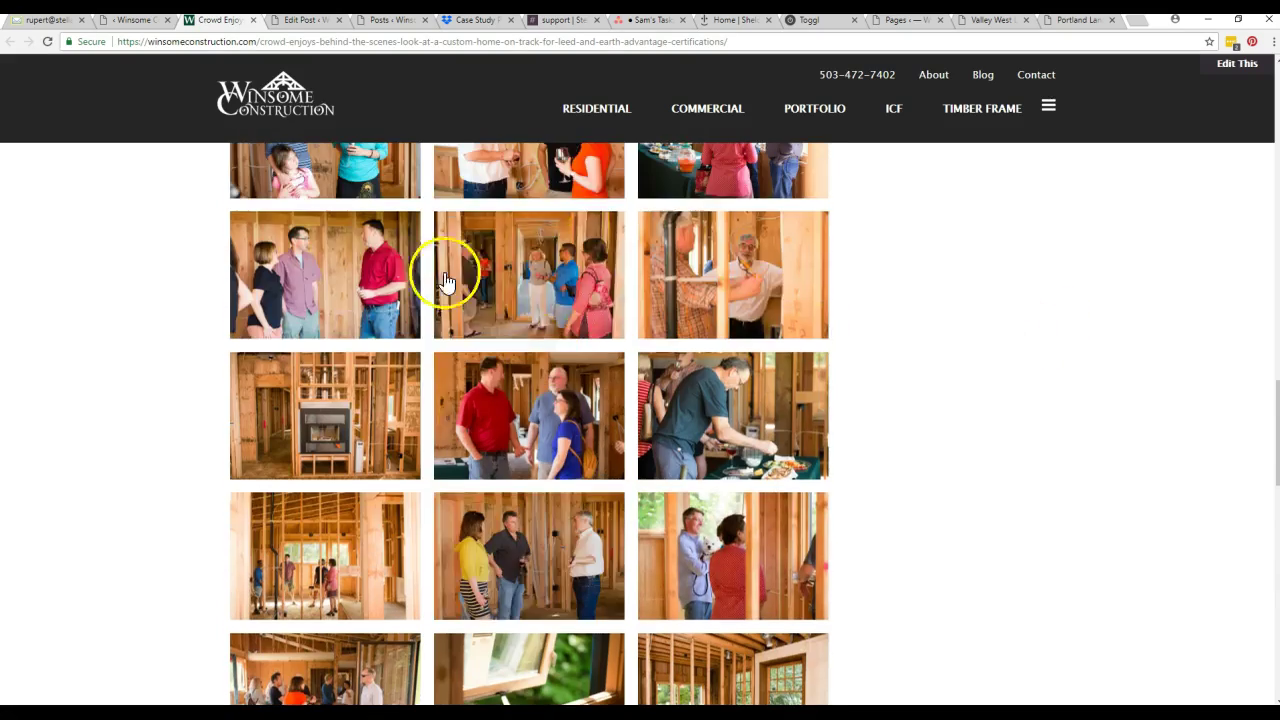
scroll(749, 449, "down", 6)
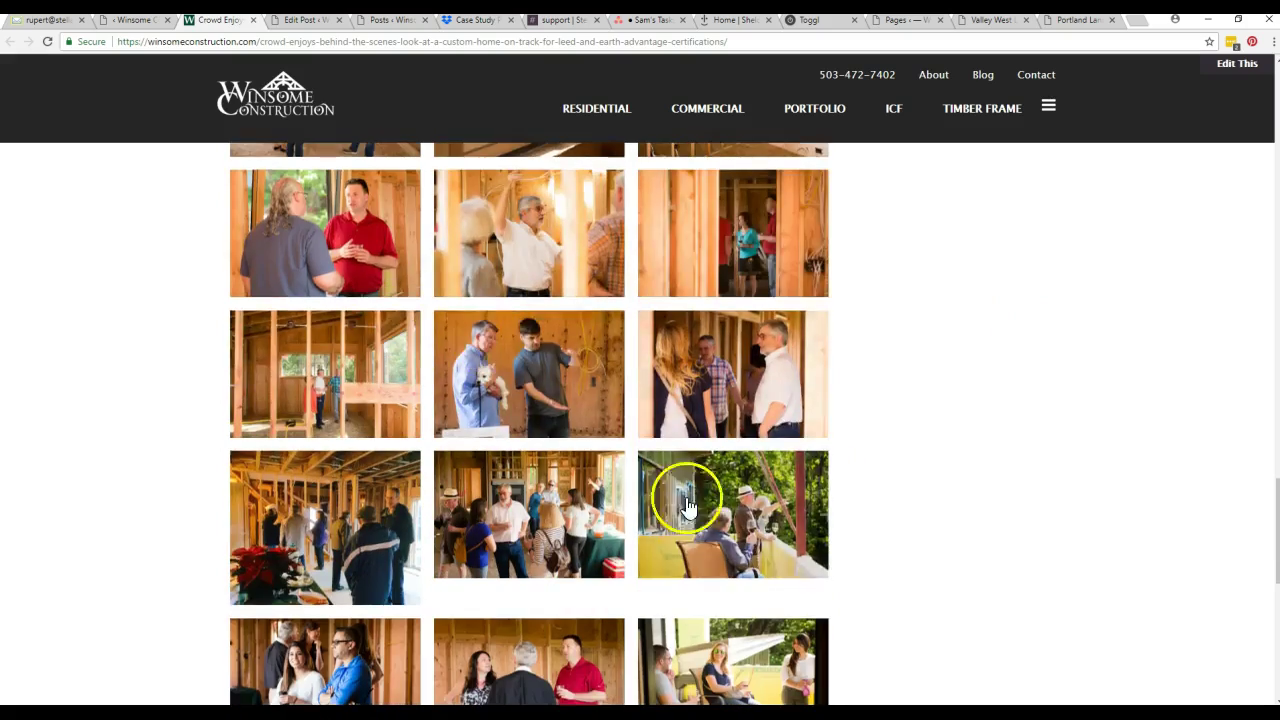
scroll(760, 480, "down", 3)
scroll(960, 443, "down", 2)
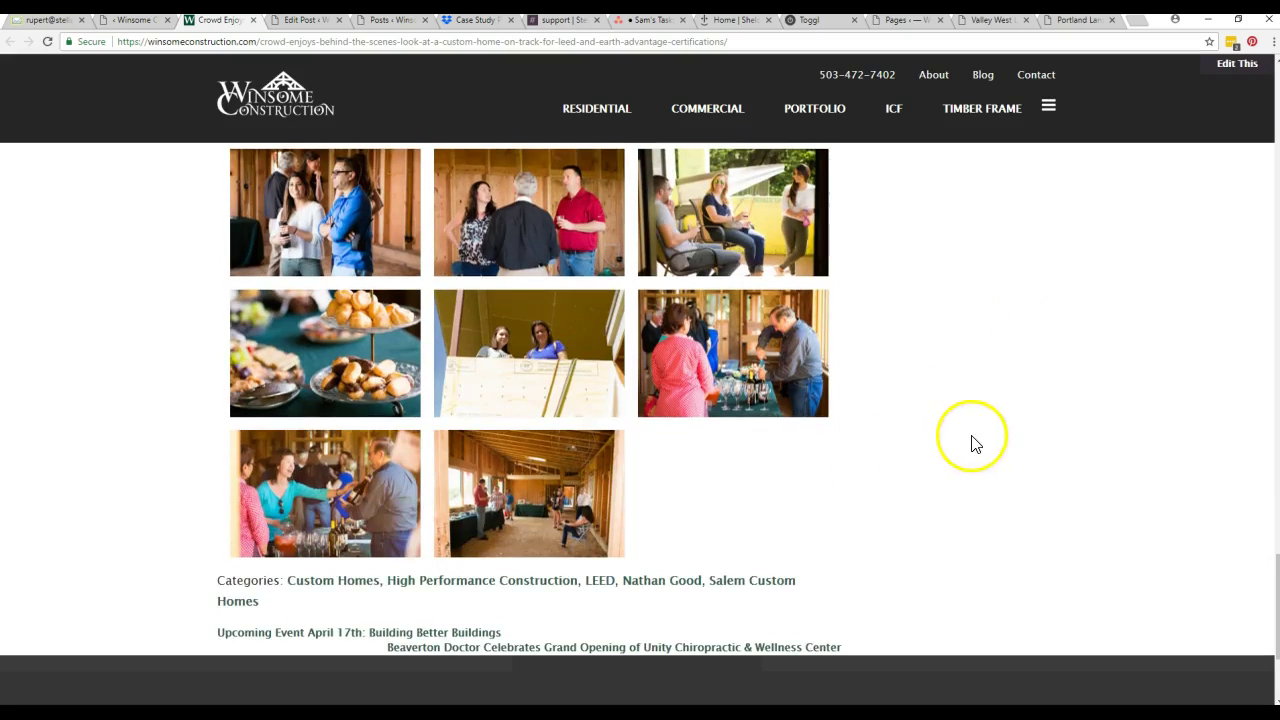
scroll(950, 430, "up", 15)
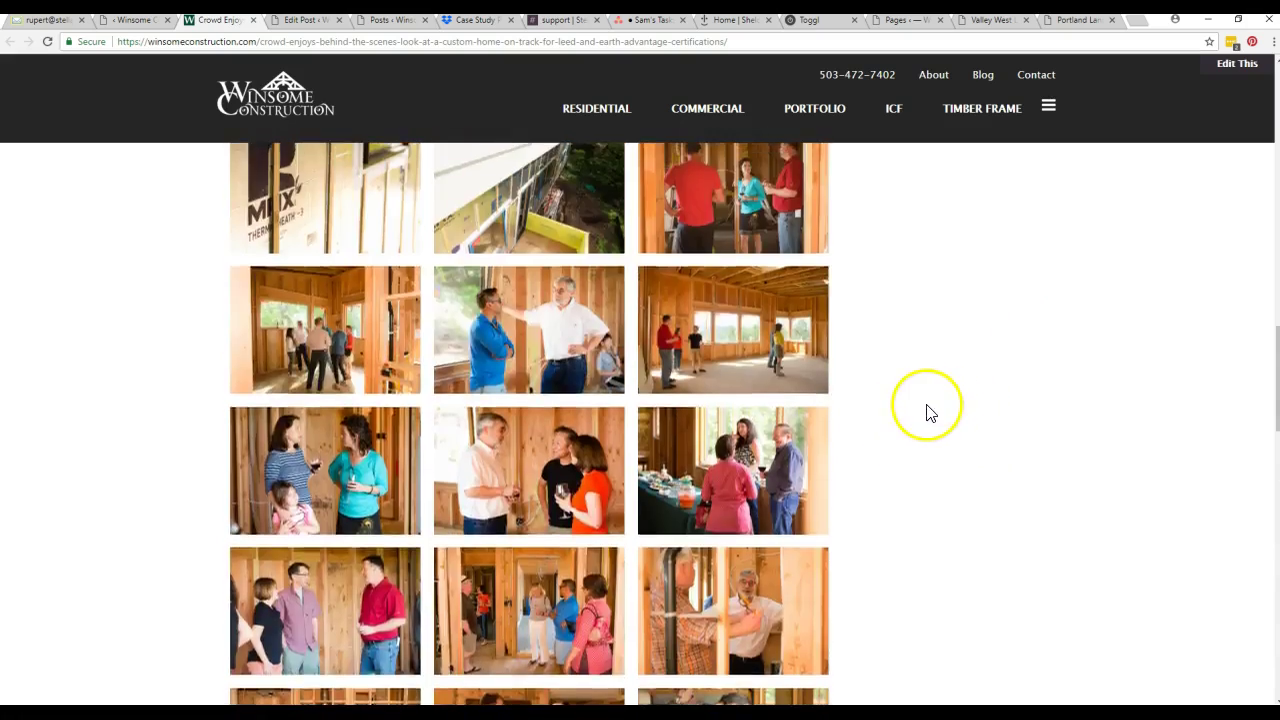
scroll(930, 412, "up", 15)
scroll(935, 418, "down", 2)
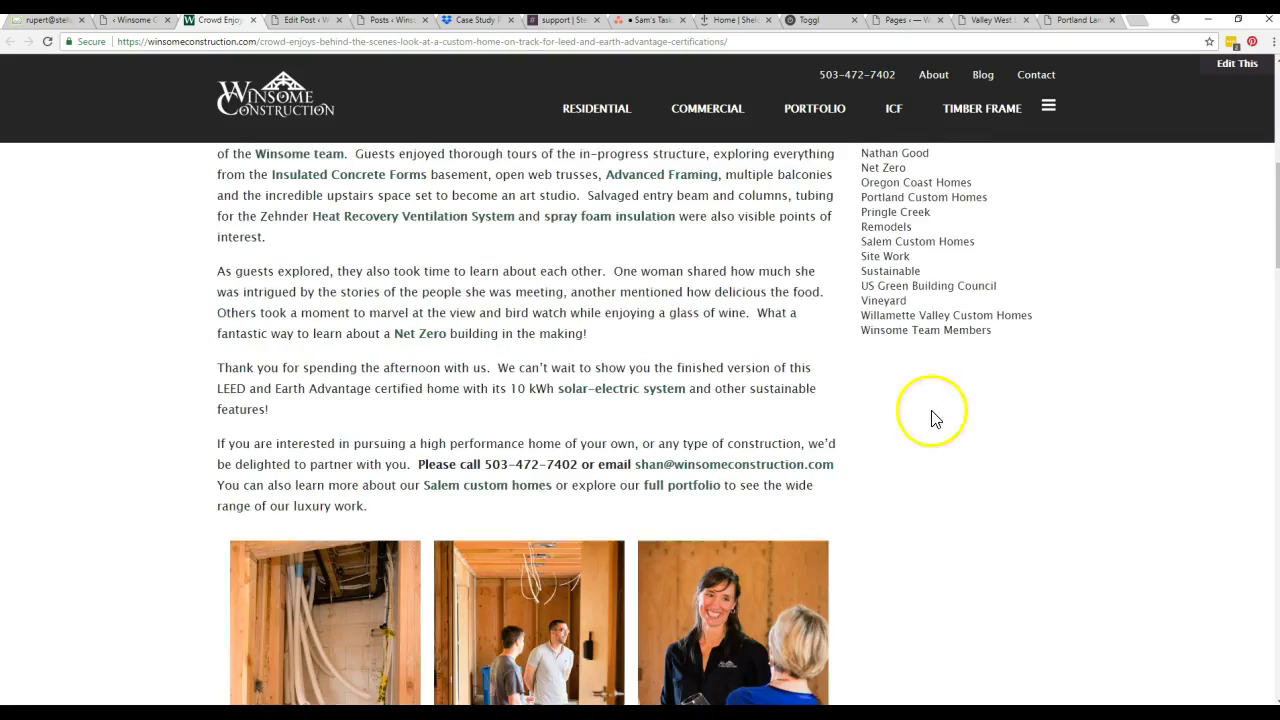
Show the overview of all grids and return to the published post to view the start of its gallery.
left_click(138, 20)
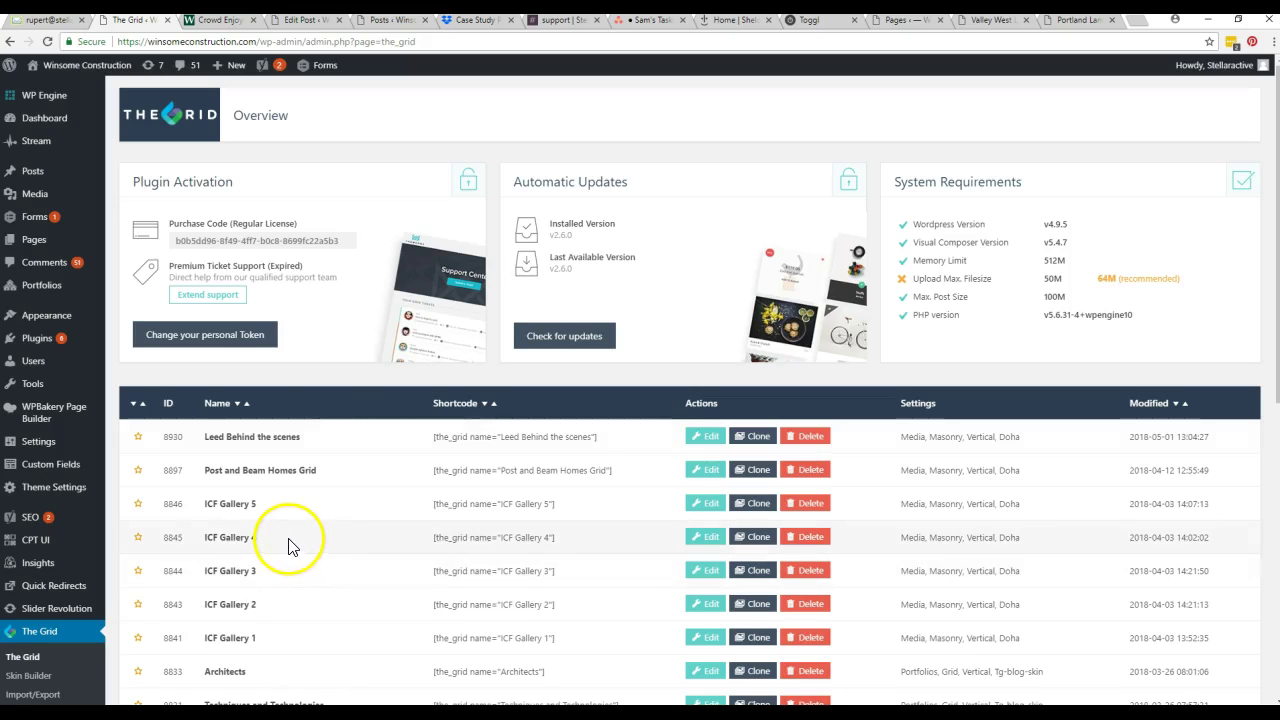
left_click(210, 25)
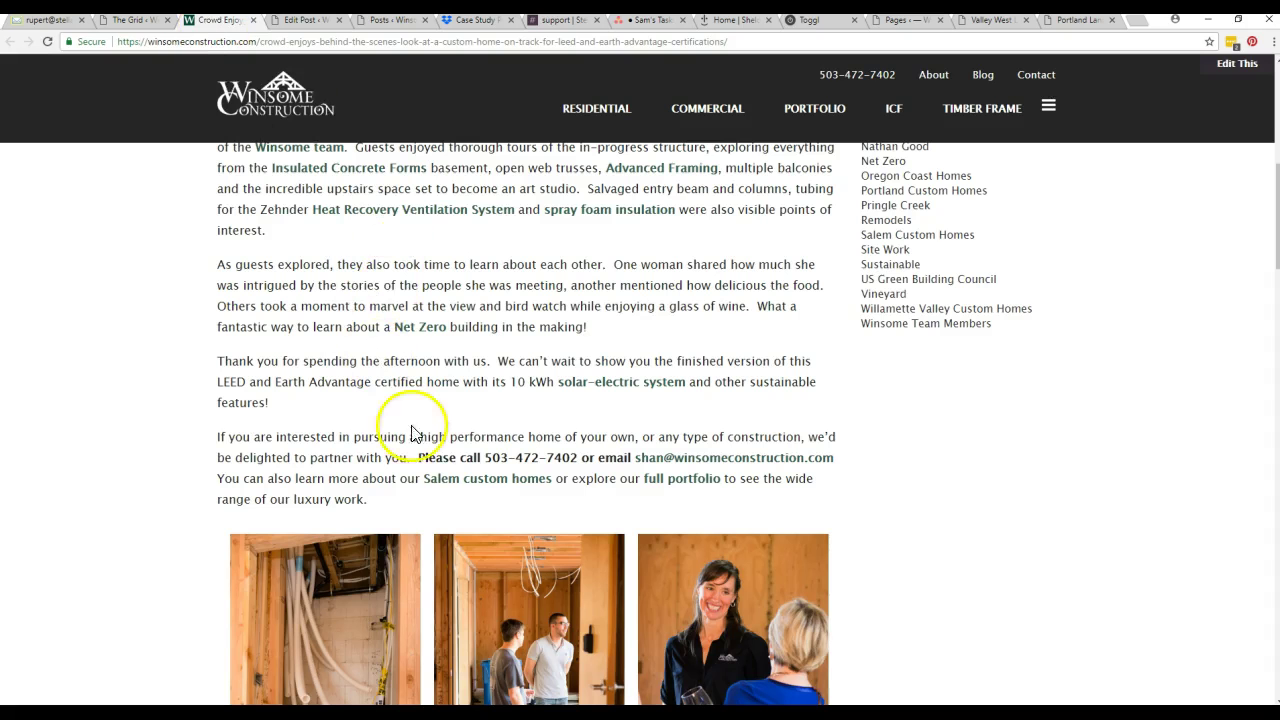
scroll(398, 505, "down", 4)
scroll(400, 510, "down", 1)
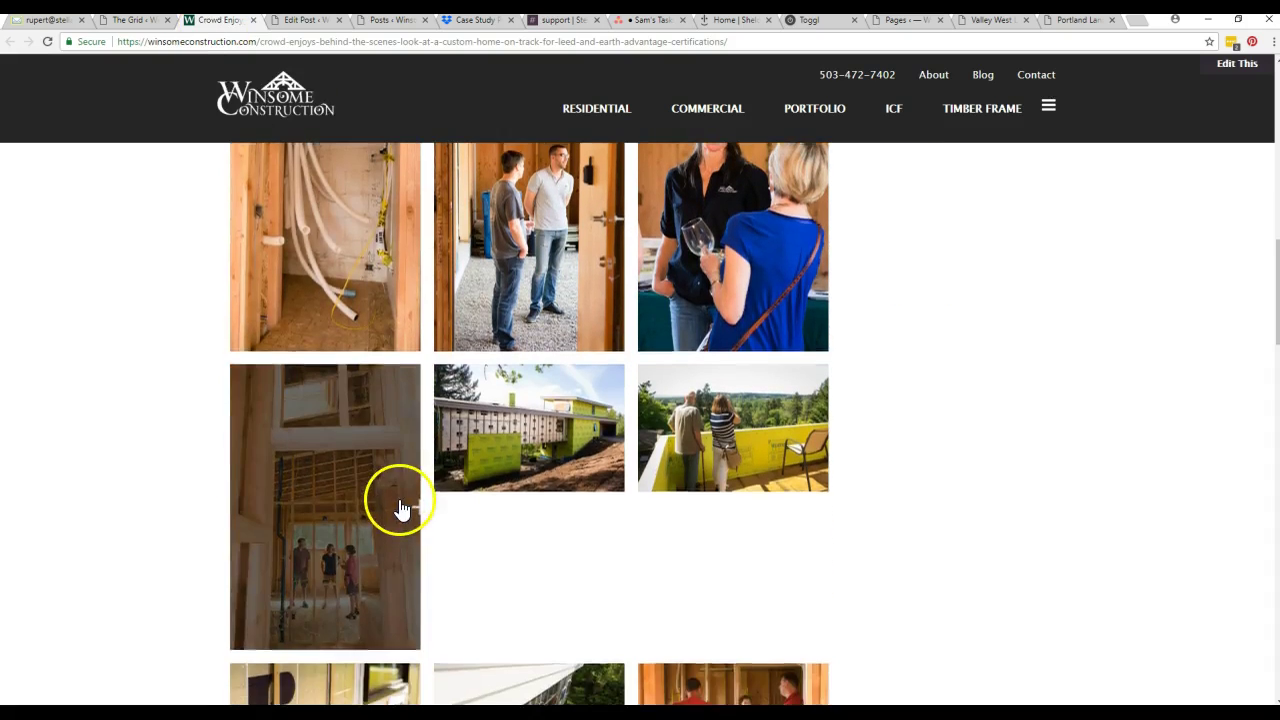
scroll(400, 512, "up", 3)
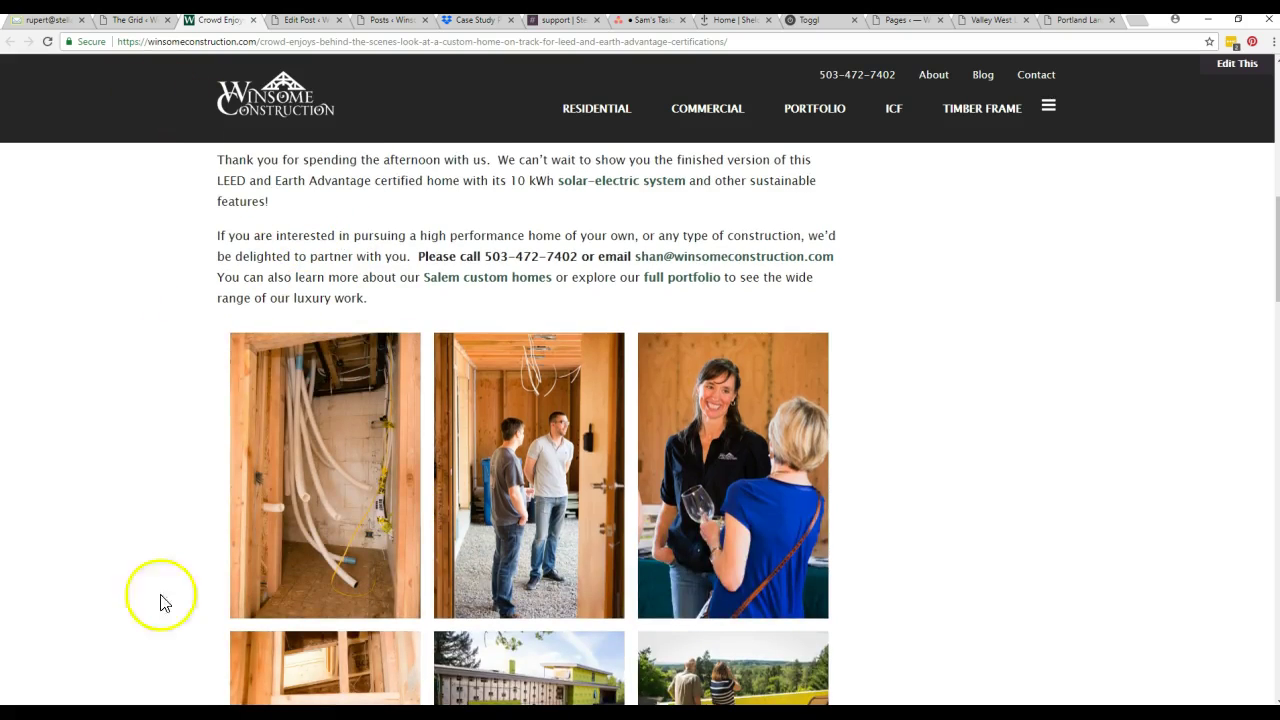